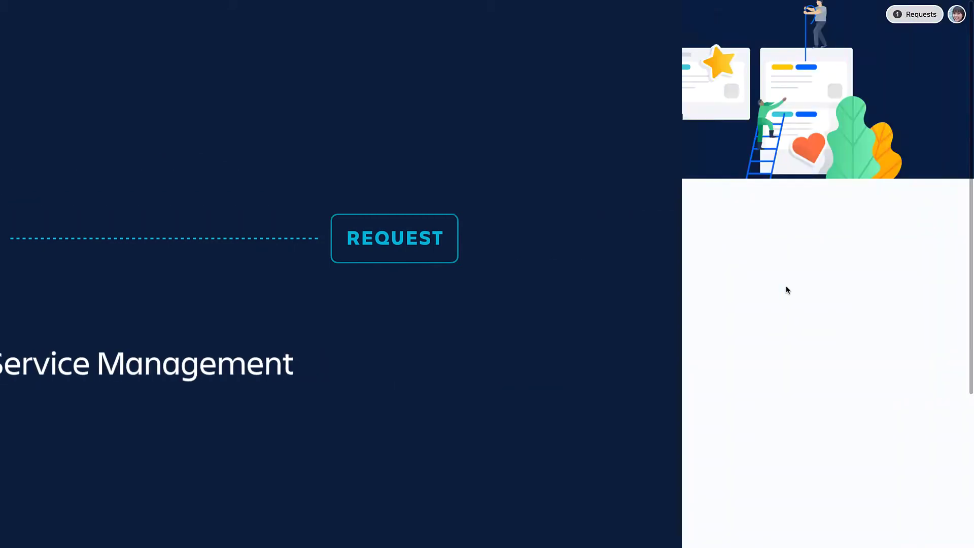
- Start a Product Issues request with the summary 'Please add Yen to available currencies'
{"action": "left_click", "coordinate": [363, 326]}
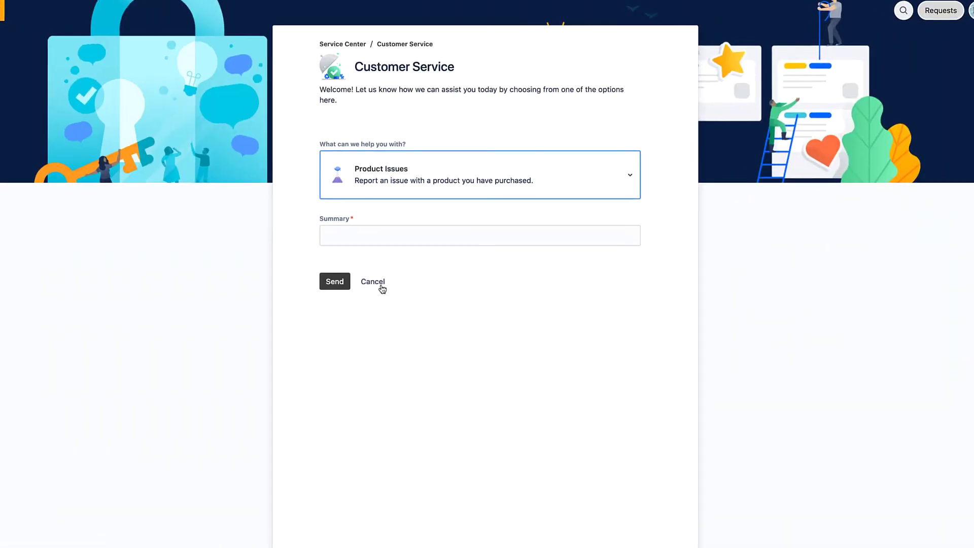
{"action": "left_click", "coordinate": [390, 226]}
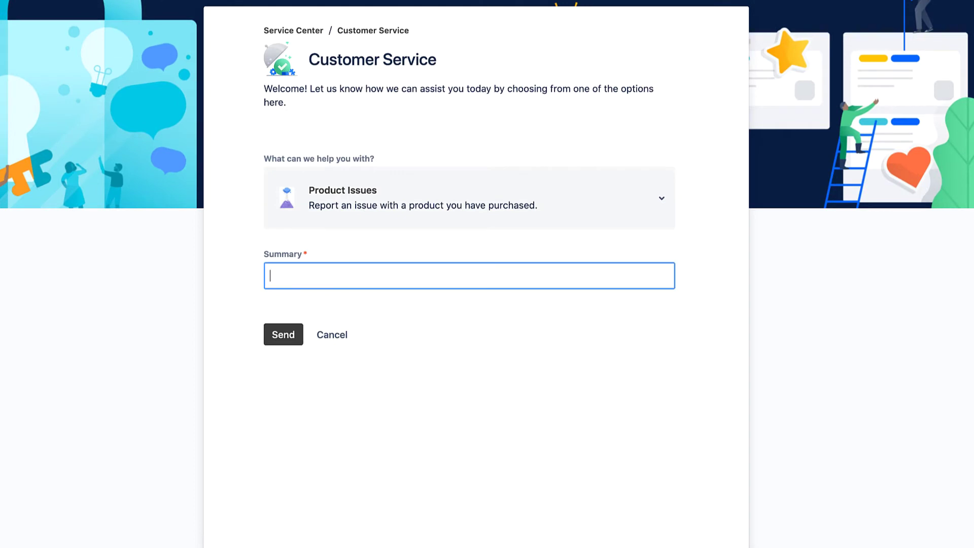
{"action": "type", "text": "Please add Yen t"}
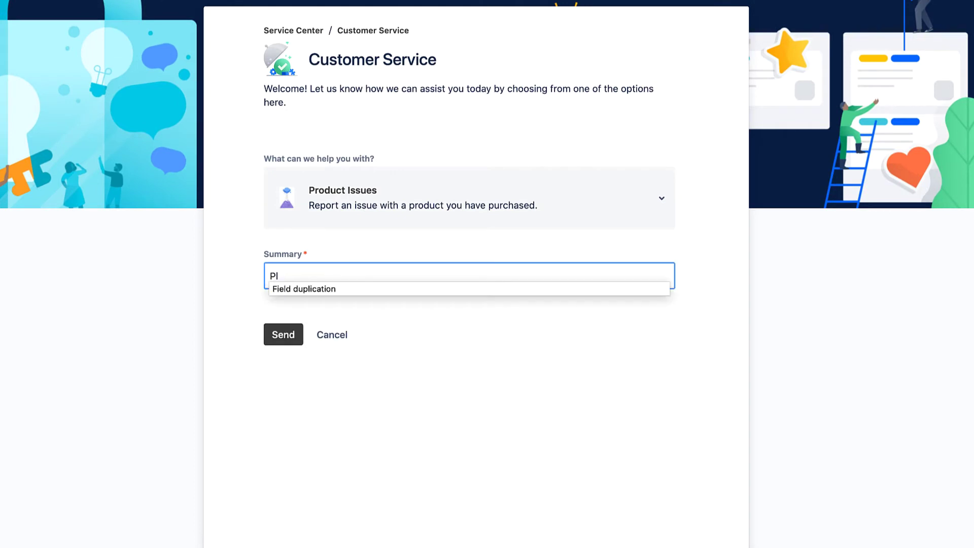
{"action": "type", "text": "o available currencies"}
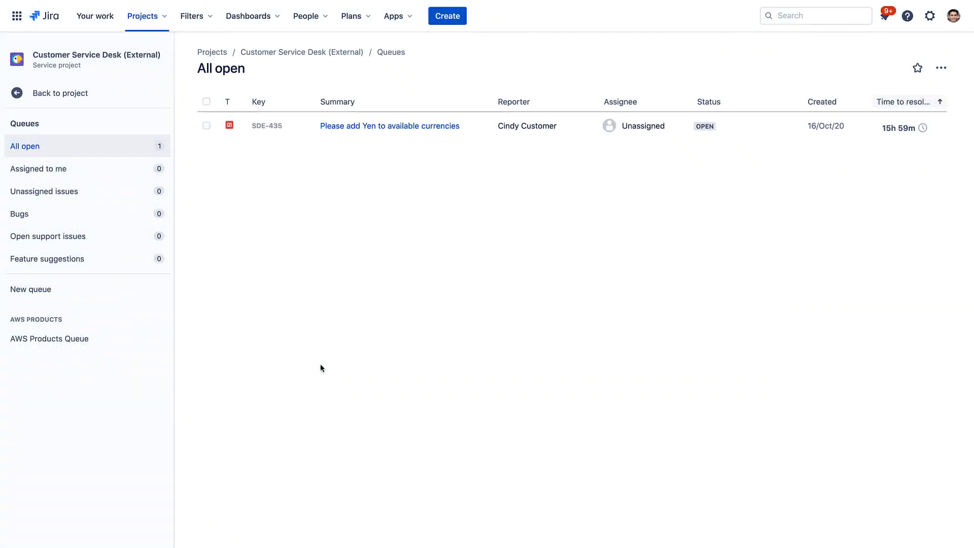
- Take SDE-435 through the Investigate transition to Work in progress and assign it to yourself
{"action": "left_click", "coordinate": [409, 130]}
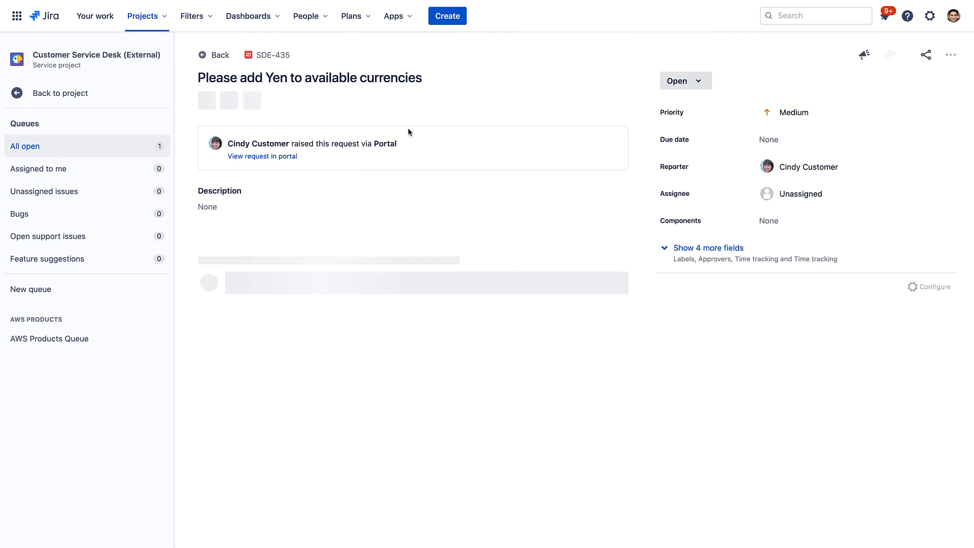
{"action": "left_click", "coordinate": [682, 81]}
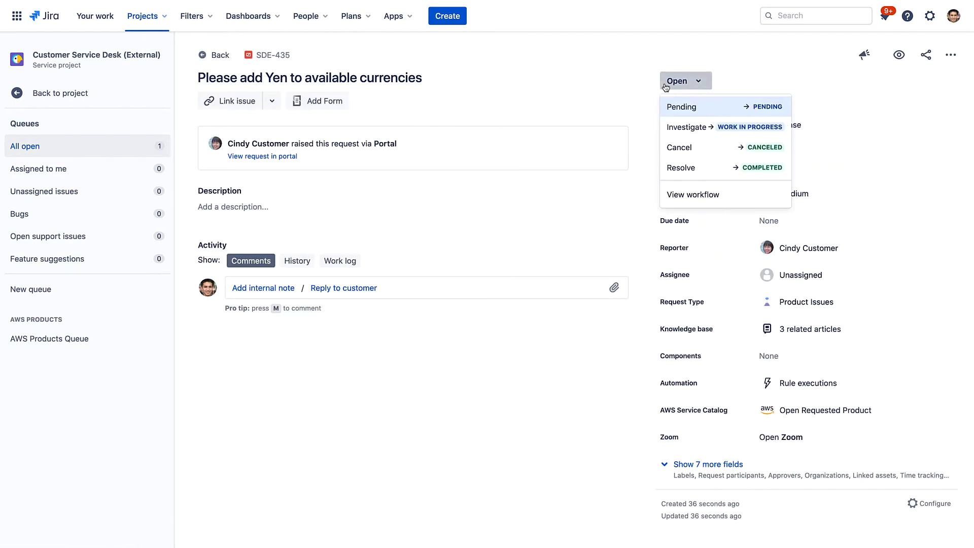
{"action": "left_click", "coordinate": [675, 128]}
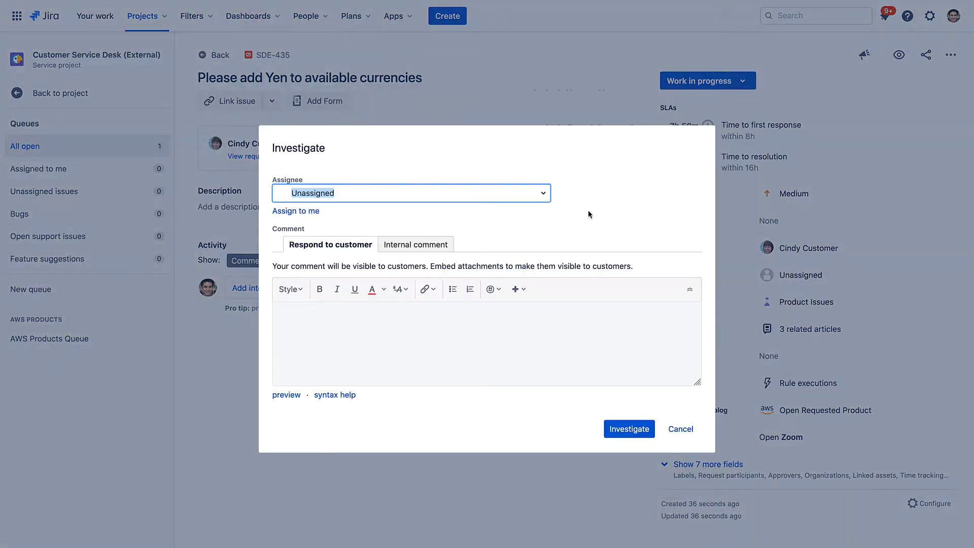
{"action": "left_click", "coordinate": [312, 211]}
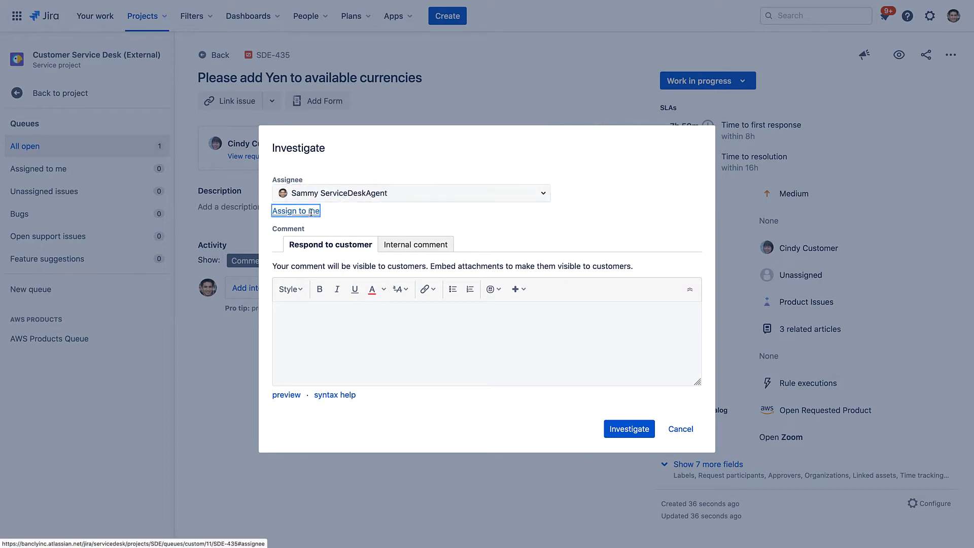
{"action": "left_click", "coordinate": [622, 426]}
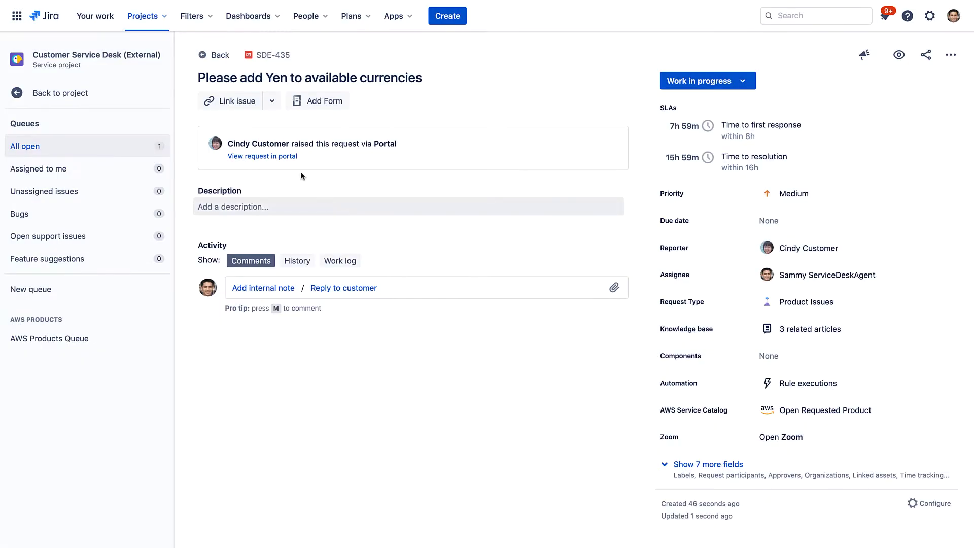
- Create a linked Task in the Web Development (WDI) project from SDE-435
{"action": "left_click", "coordinate": [236, 104]}
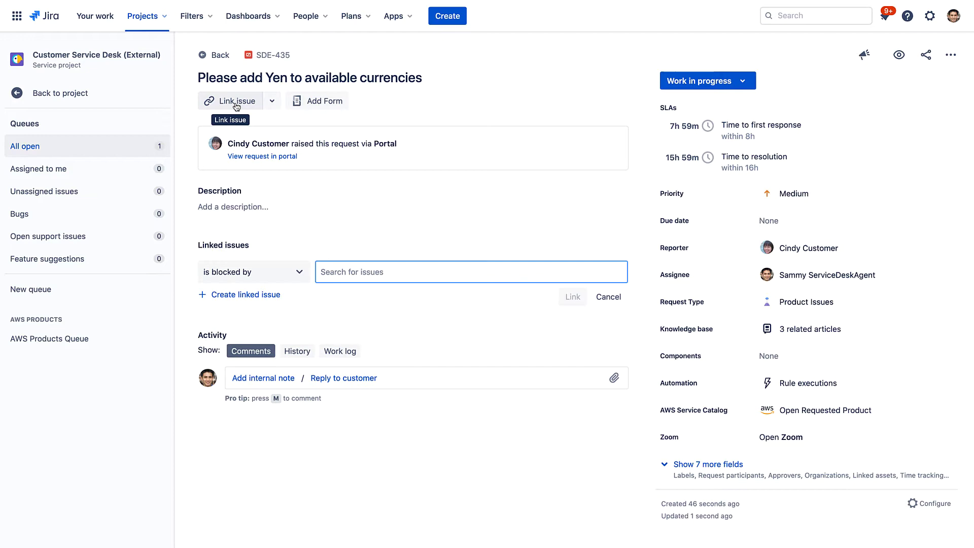
{"action": "left_click", "coordinate": [233, 296]}
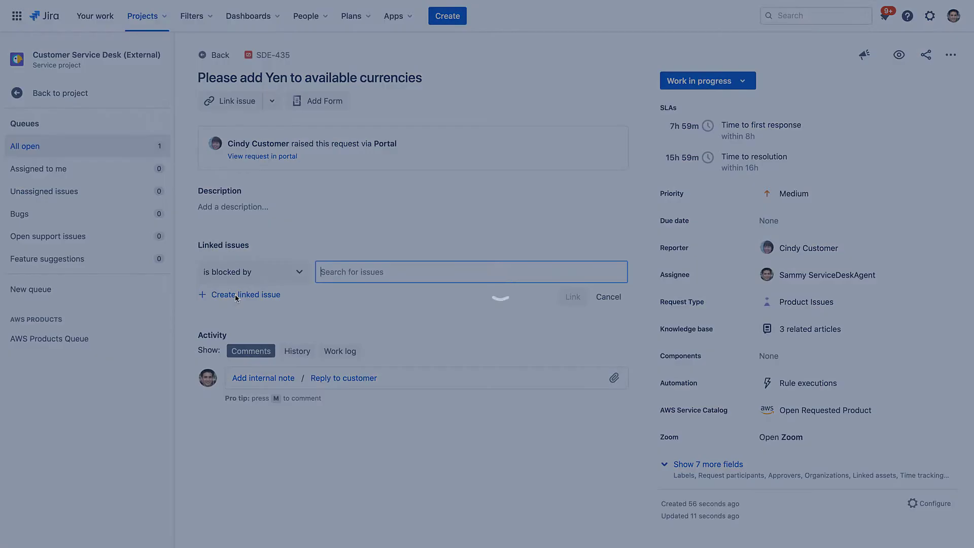
{"action": "left_click", "coordinate": [390, 101]}
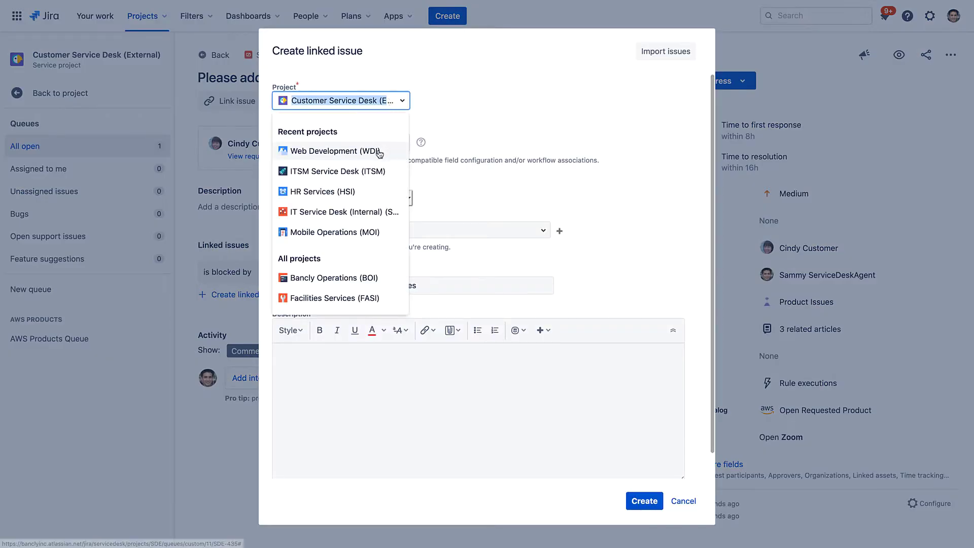
{"action": "left_click", "coordinate": [376, 211]}
{"action": "left_click", "coordinate": [363, 146]}
{"action": "left_click", "coordinate": [351, 166]}
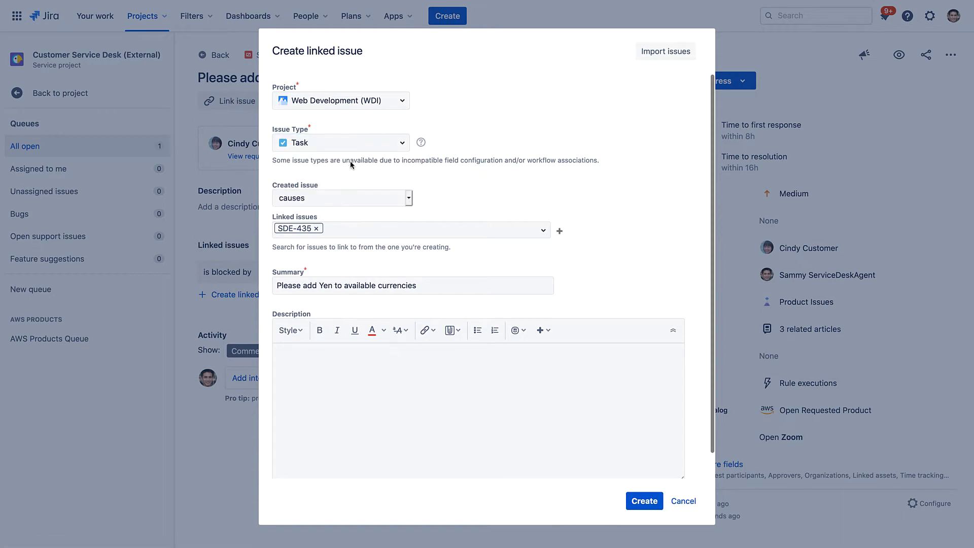
{"action": "left_click", "coordinate": [653, 501]}
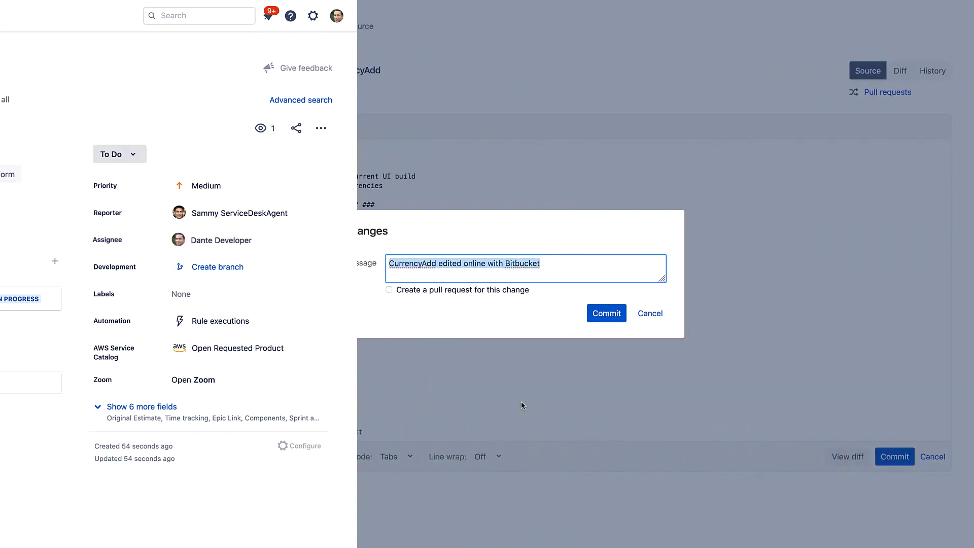
- Enter the commit message 'WDI-429: Currency Add' for the CurrencyAdd change
{"action": "type", "text": "WDI-"}
{"action": "type", "text": "429: Cur"}
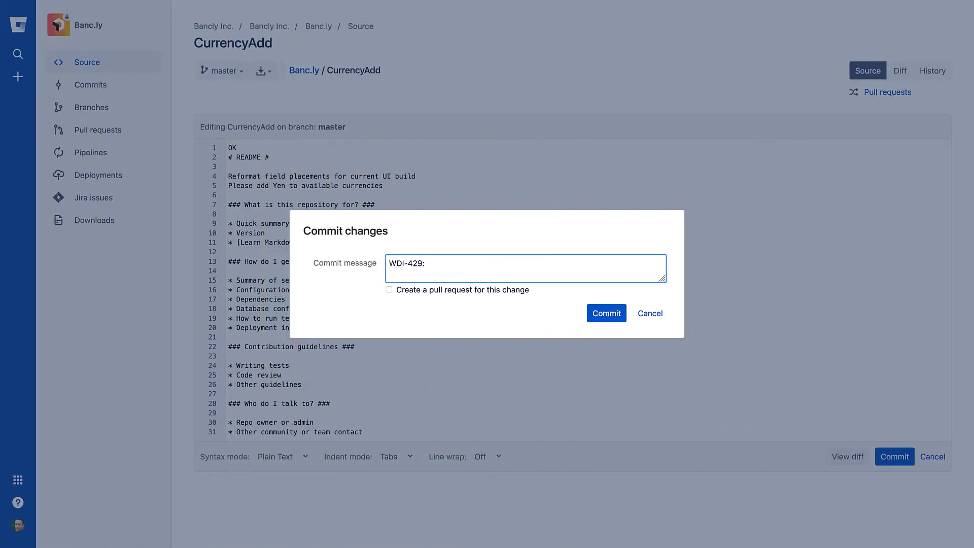
{"action": "type", "text": "rency Add"}
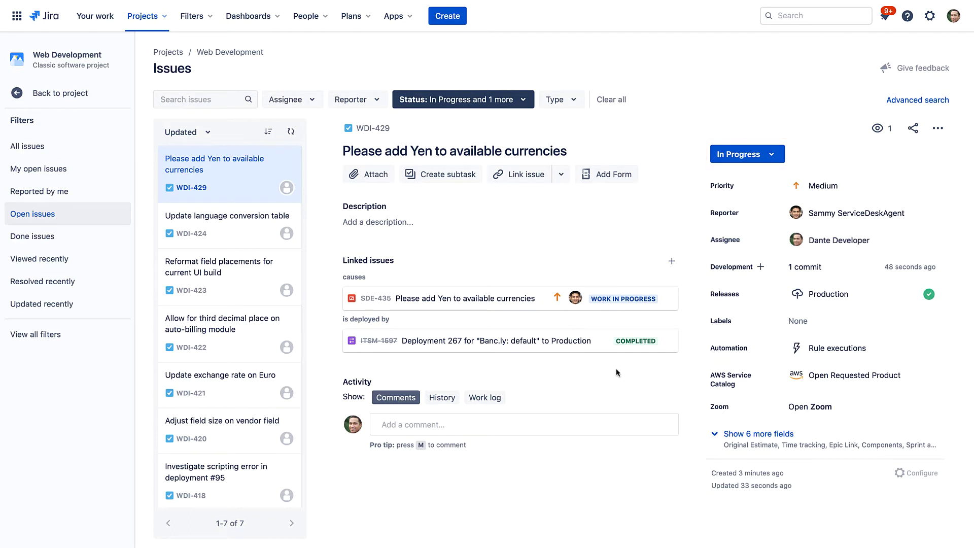
- Open ITSM-1597 from the 'is deployed by' links on WDI-429
{"action": "left_click", "coordinate": [483, 342]}
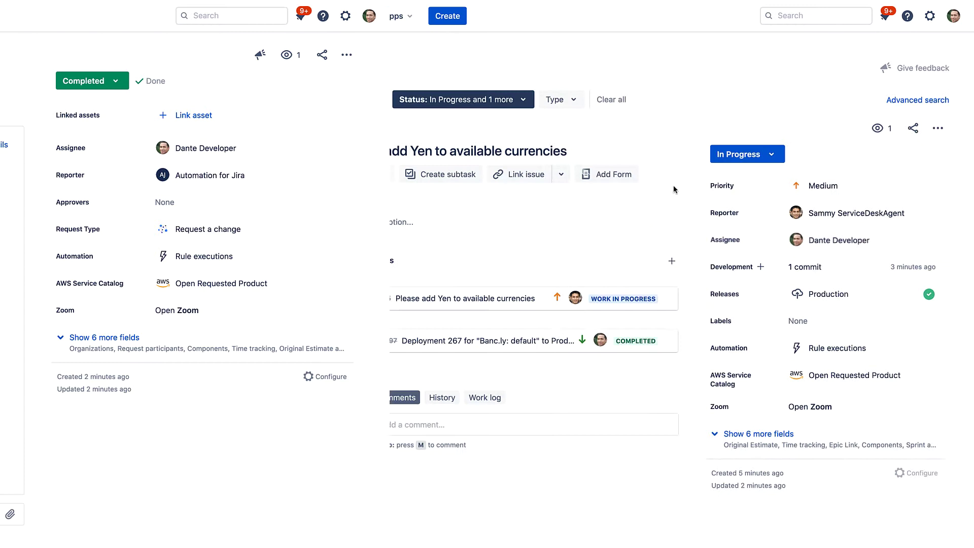
- Change WDI-429's status from In Progress to Done
{"action": "left_click", "coordinate": [732, 161]}
{"action": "left_click", "coordinate": [736, 196]}
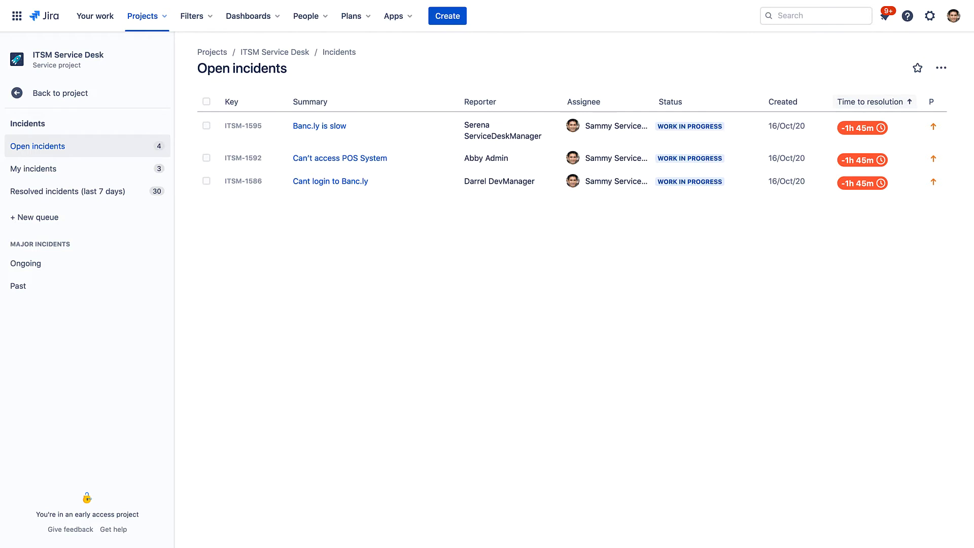
- Link the selected ITSM-1586 and ITSM-1592 to ITSM-1595 using 'is caused by'
{"action": "left_click", "coordinate": [206, 157]}
{"action": "left_click", "coordinate": [398, 102]}
{"action": "left_click", "coordinate": [446, 147]}
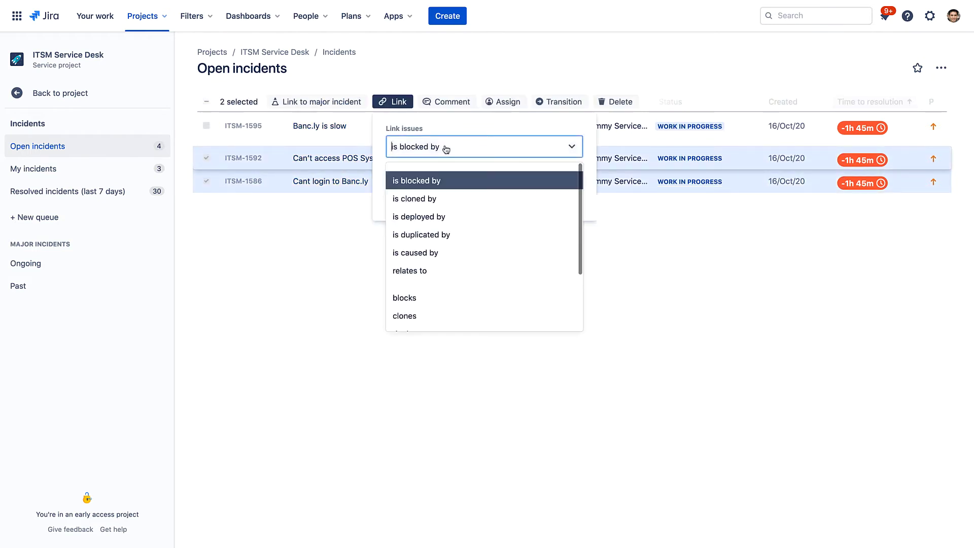
{"action": "left_click", "coordinate": [447, 252]}
{"action": "left_click", "coordinate": [440, 175]}
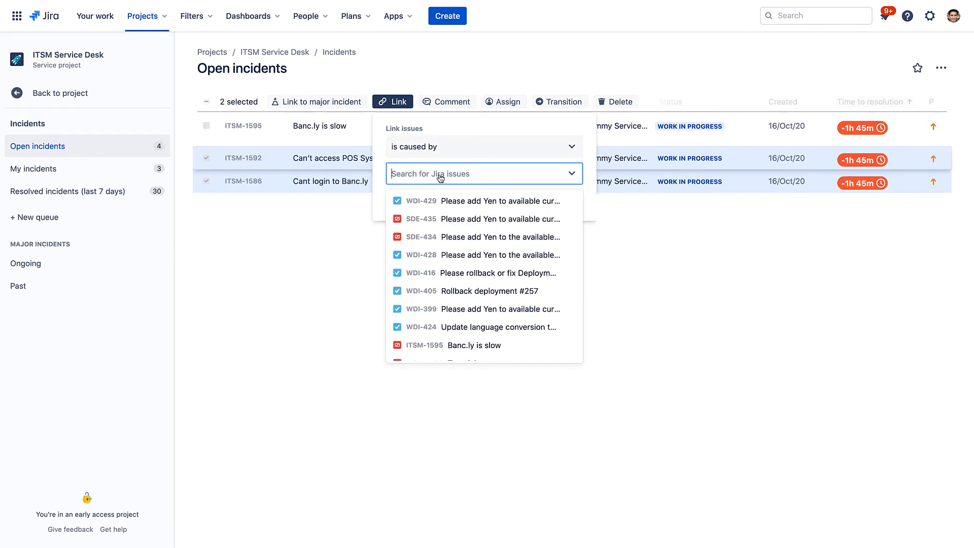
{"action": "type", "text": "1595"}
{"action": "left_click", "coordinate": [446, 198]}
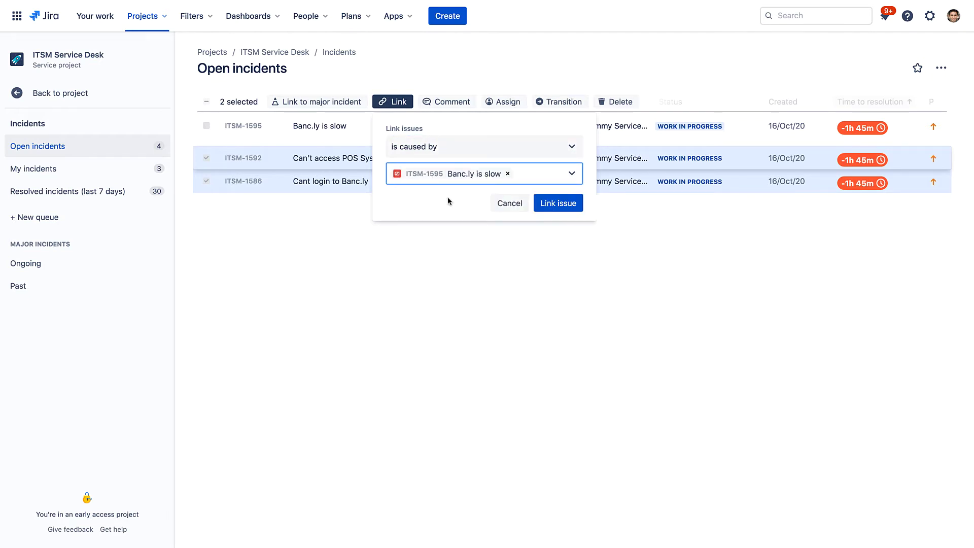
{"action": "left_click", "coordinate": [558, 203]}
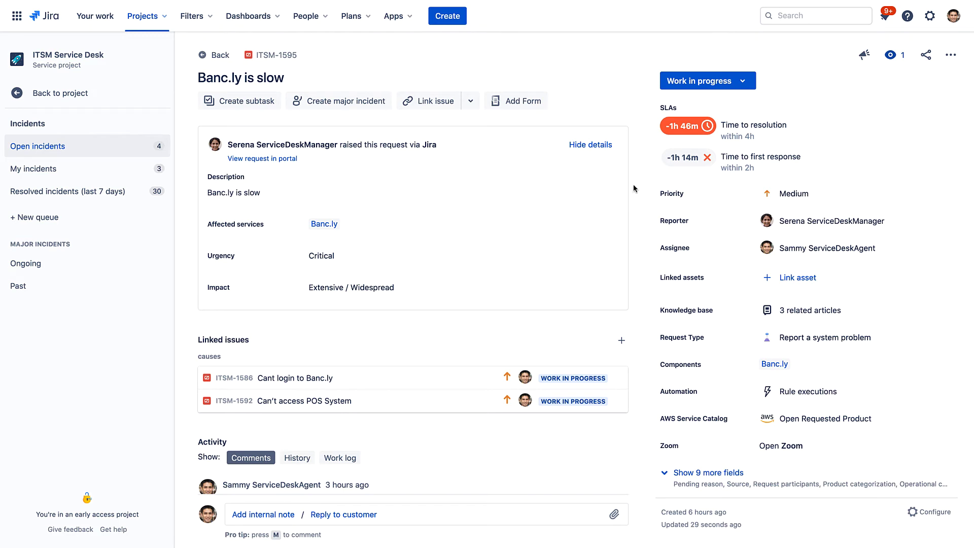
- Create a P1 - Critical major incident 'Banc.ly is experiencing slow response' with an investigating-slow-response description
{"action": "left_click", "coordinate": [341, 101]}
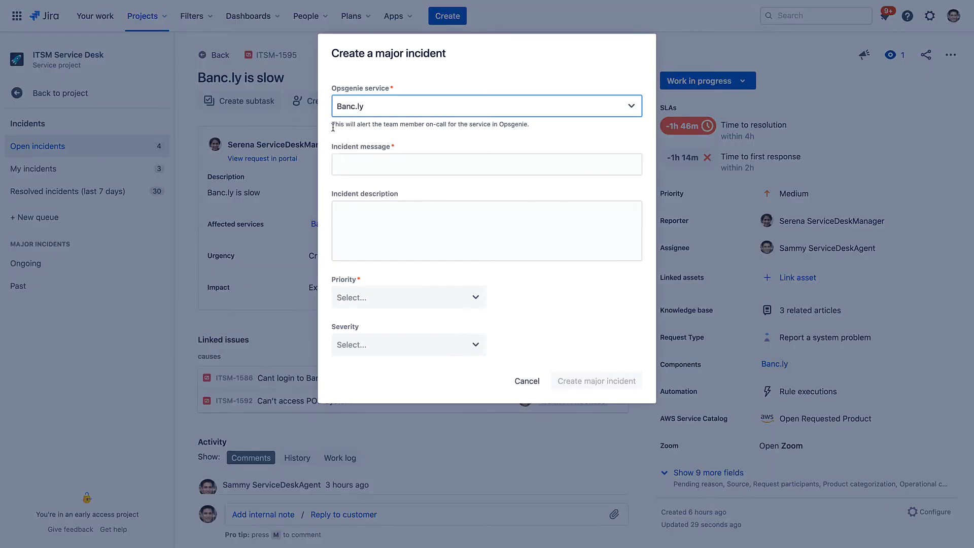
{"action": "left_click", "coordinate": [487, 164]}
{"action": "type", "text": "Banc.ly is experiencing slow response"}
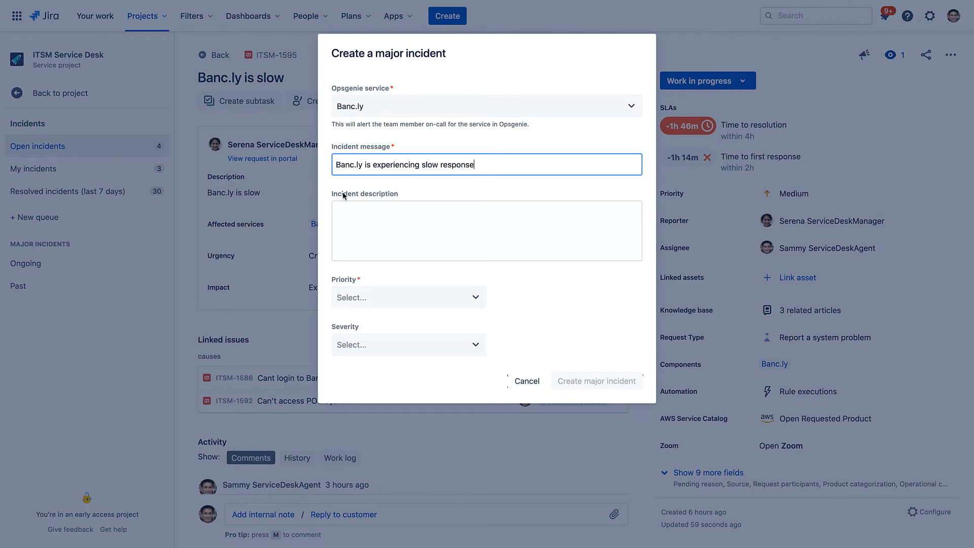
{"action": "left_click", "coordinate": [343, 195]}
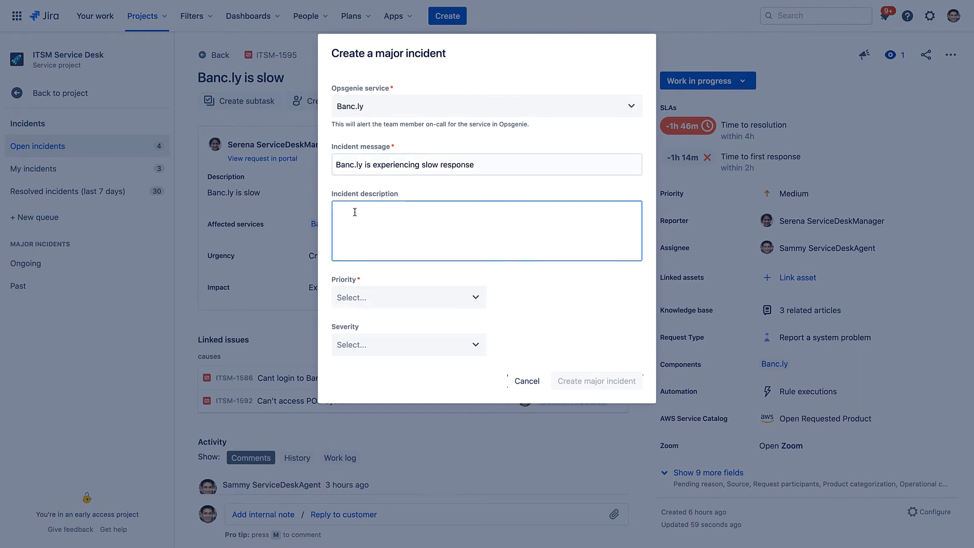
{"action": "type", "text": "We are investigating slow response with Banc.ly"}
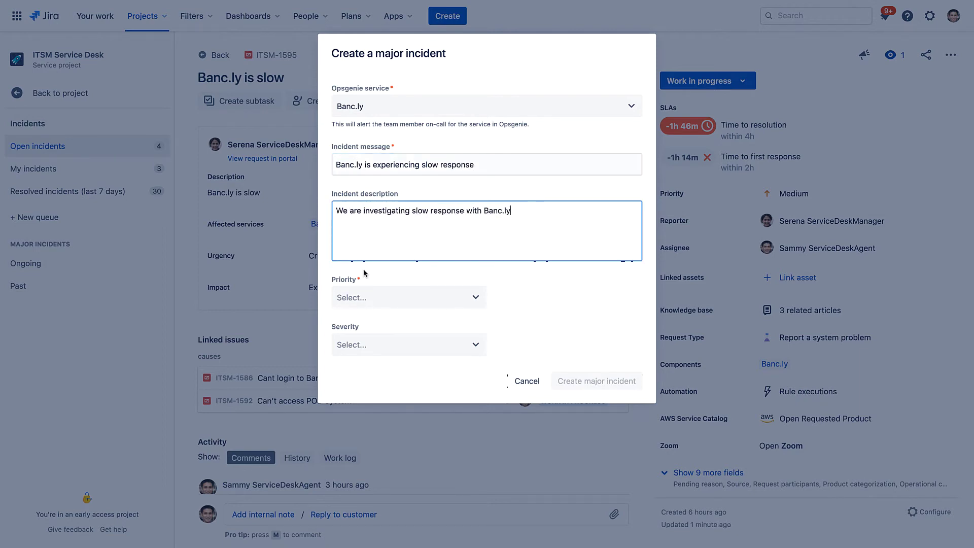
{"action": "left_click", "coordinate": [436, 297]}
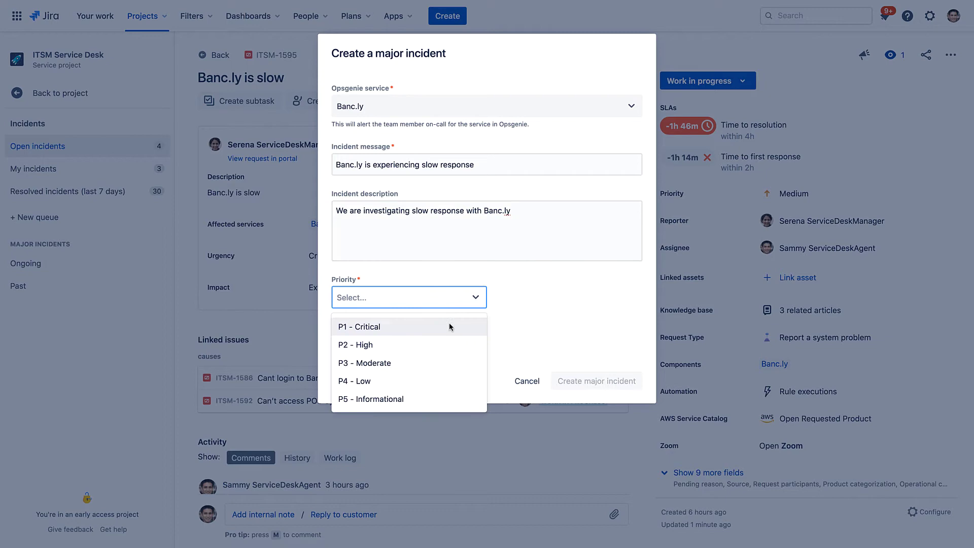
{"action": "left_click", "coordinate": [448, 326]}
{"action": "left_click", "coordinate": [571, 380]}
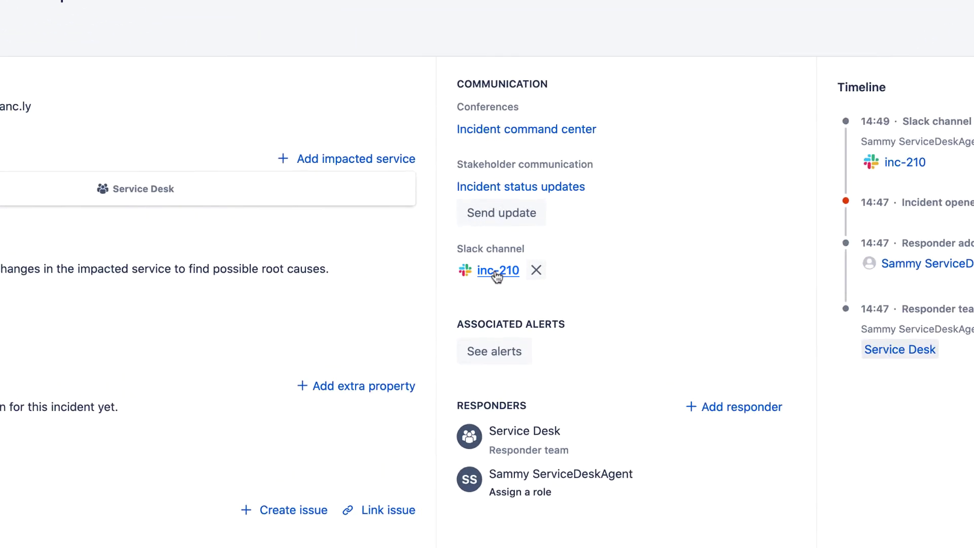
- Open the incident's inc-210 Slack channel
{"action": "left_click", "coordinate": [486, 279]}
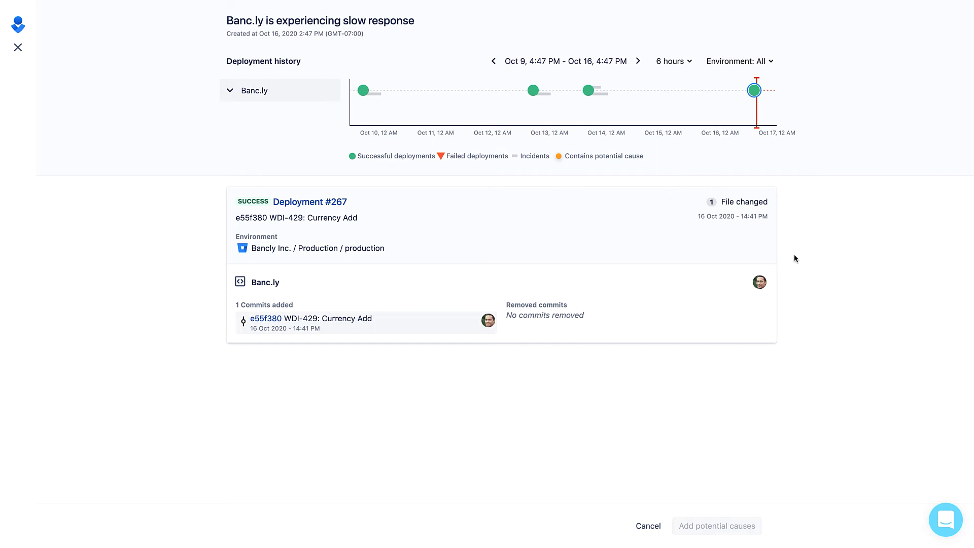
- Select Deployment #267 (WDI-429: Currency Add) and add it under Potential causes
{"action": "mouse_move", "coordinate": [743, 259]}
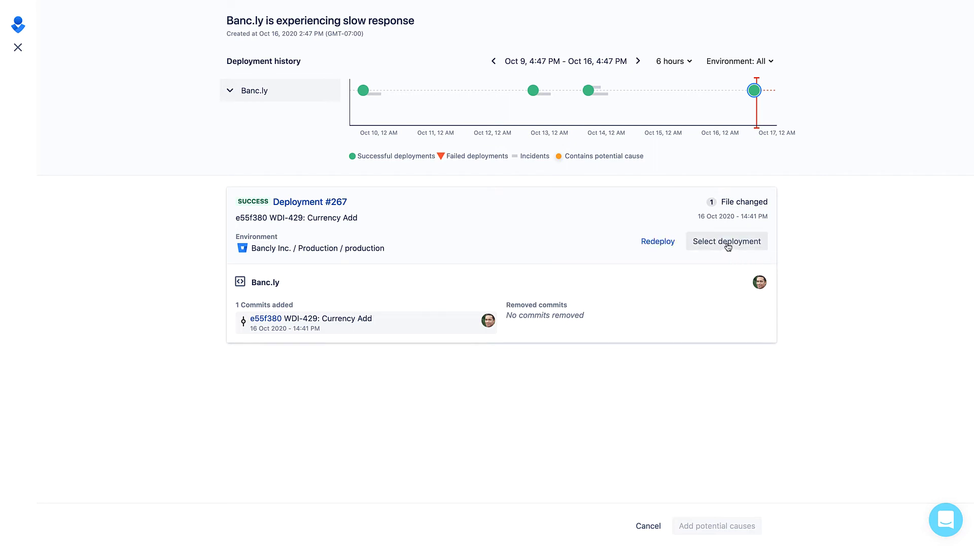
{"action": "left_click", "coordinate": [727, 241]}
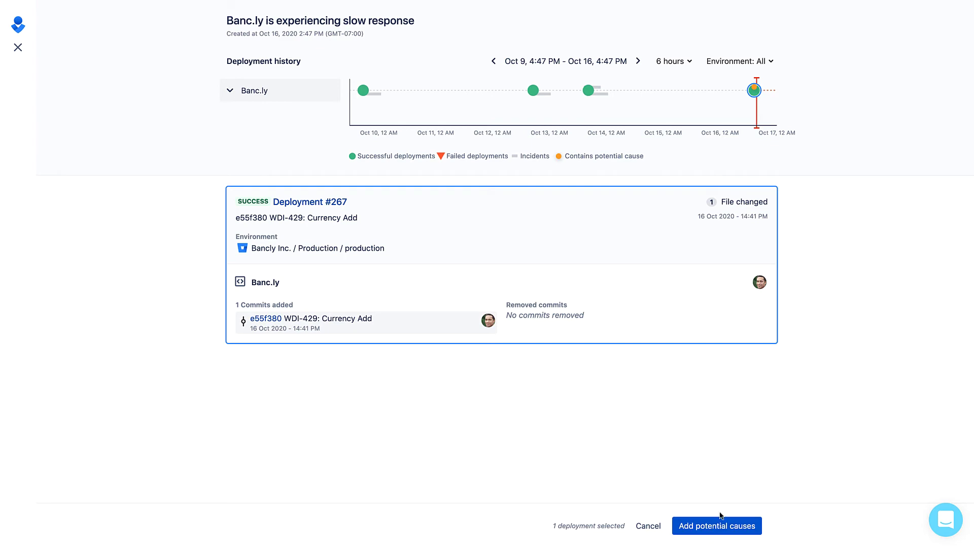
{"action": "left_click", "coordinate": [717, 526]}
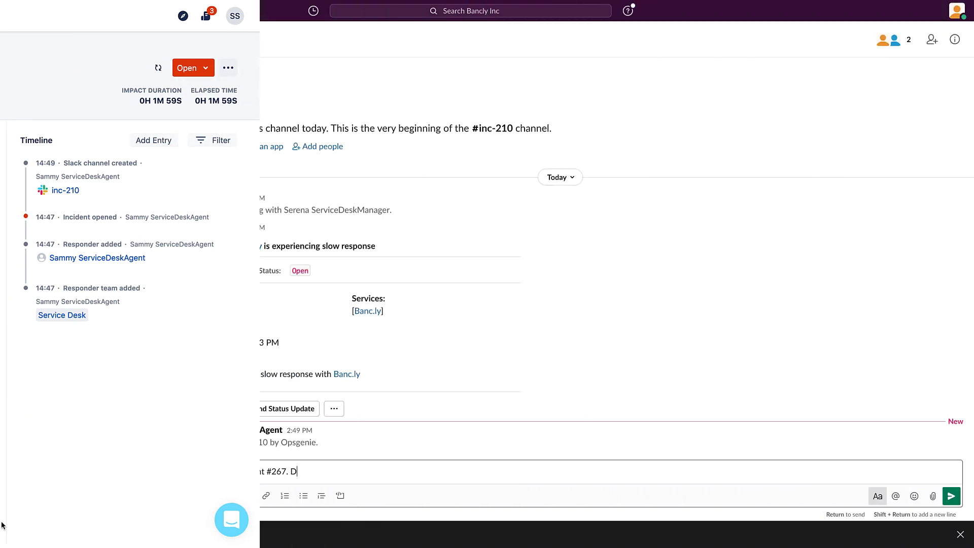
- Ask in inc-210 whether to roll back deployment #267 or code a fix, and reply 'I'll code a fix.'
{"action": "type", "text": "ante, should"}
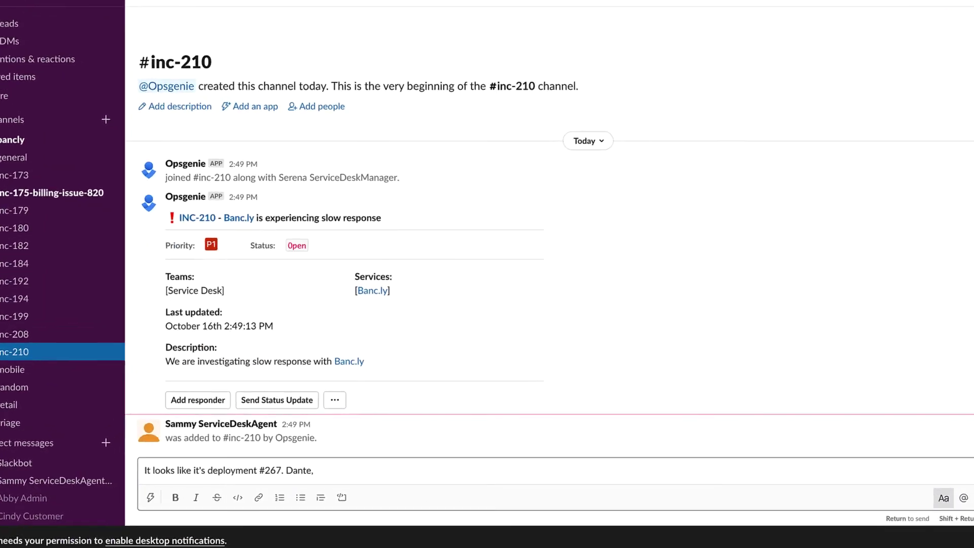
{"action": "type", "text": " we rollback or code a fix?"}
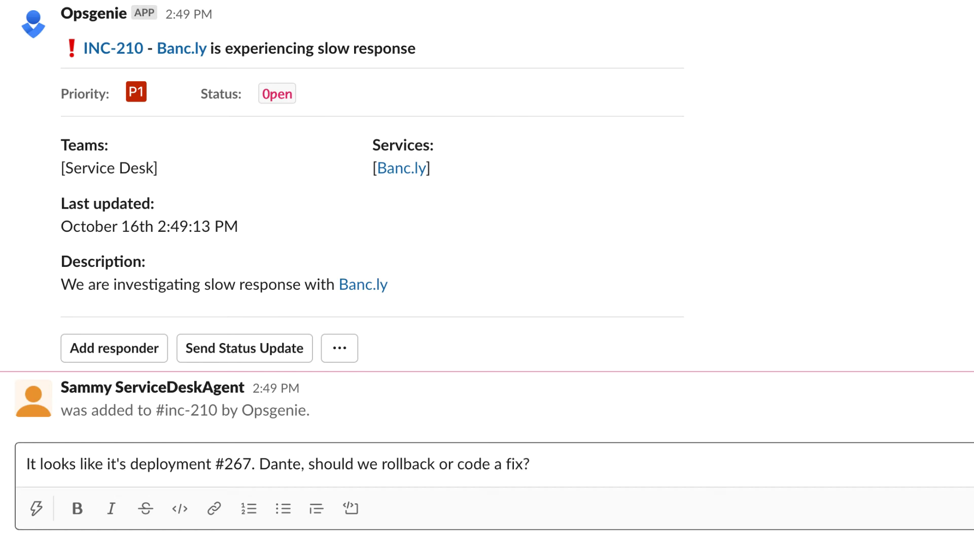
{"action": "key", "text": "Return"}
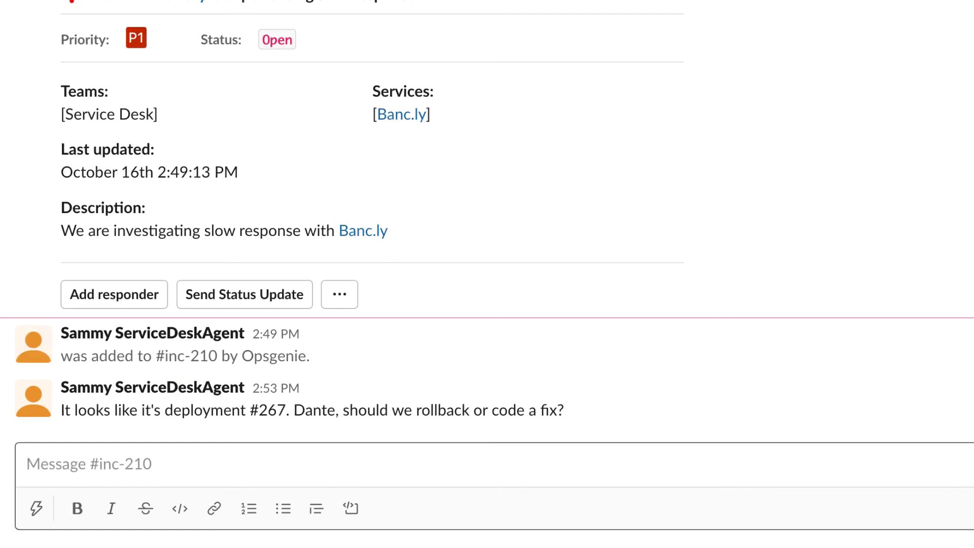
{"action": "type", "text": "I'll code a fix. Than"}
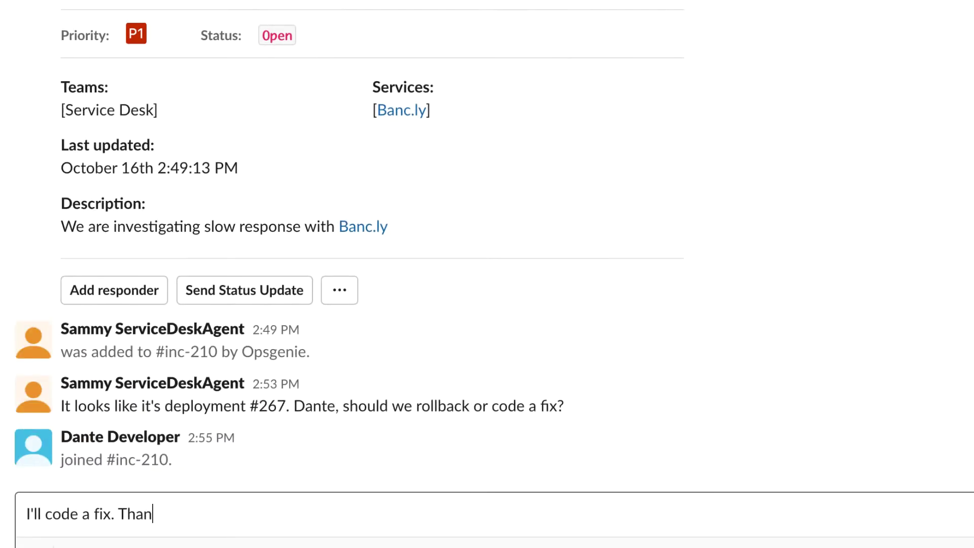
{"action": "type", "text": "ks Sammy!"}
{"action": "key", "text": "Return"}
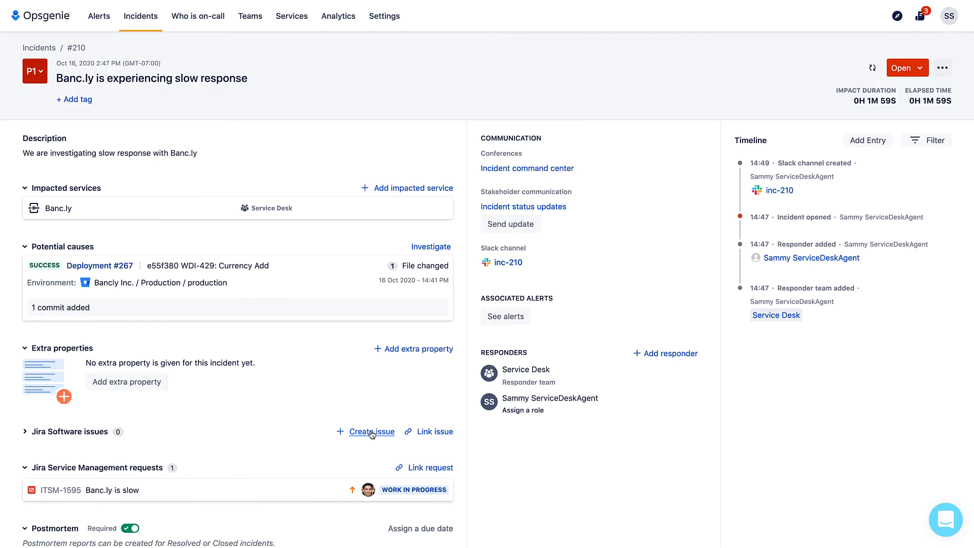
- Create and link a Web Development Bug titled 'Develop fix for Deployment #267' to incident #210
{"action": "left_click", "coordinate": [375, 429]}
{"action": "left_click", "coordinate": [229, 453]}
{"action": "left_click", "coordinate": [200, 506]}
{"action": "left_click", "coordinate": [298, 414]}
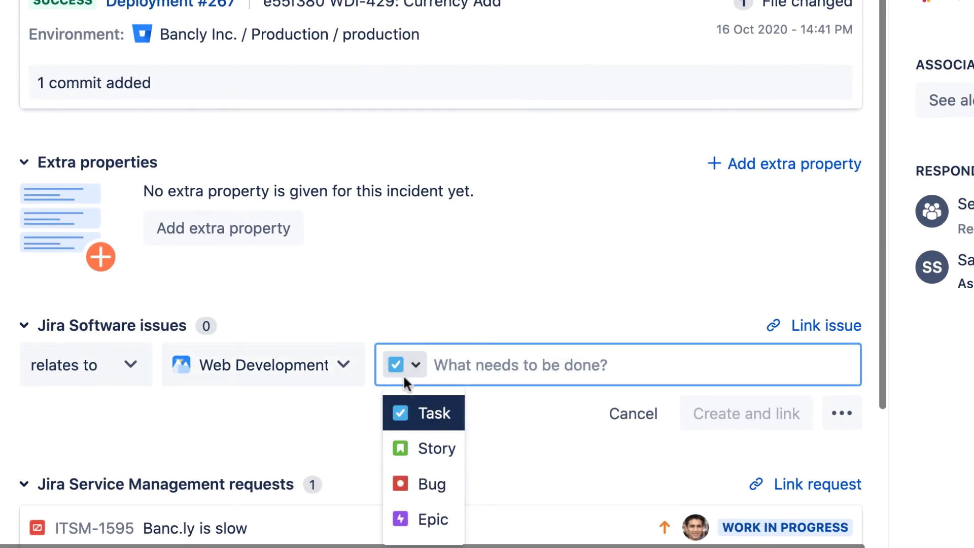
{"action": "left_click", "coordinate": [305, 499]}
{"action": "type", "text": "Develop fix for"}
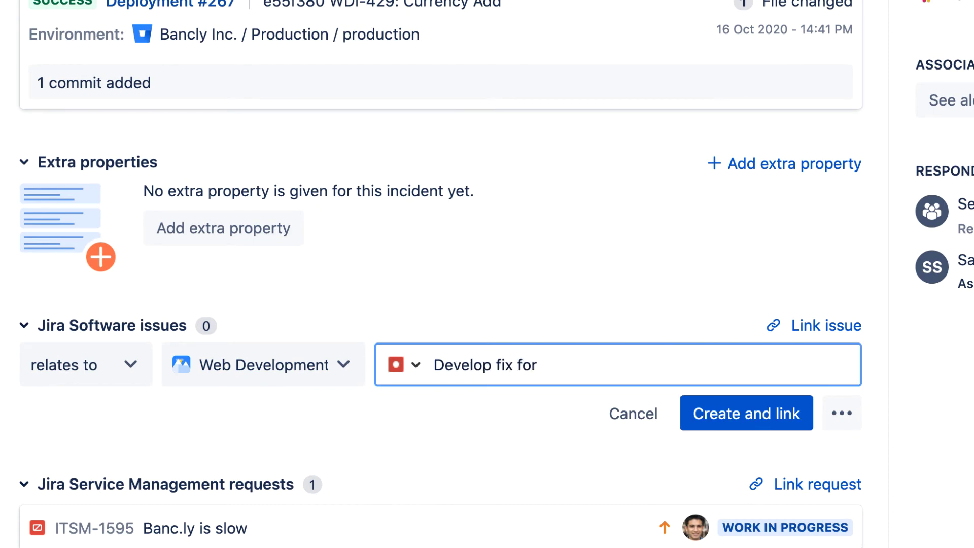
{"action": "type", "text": " Deployment #267"}
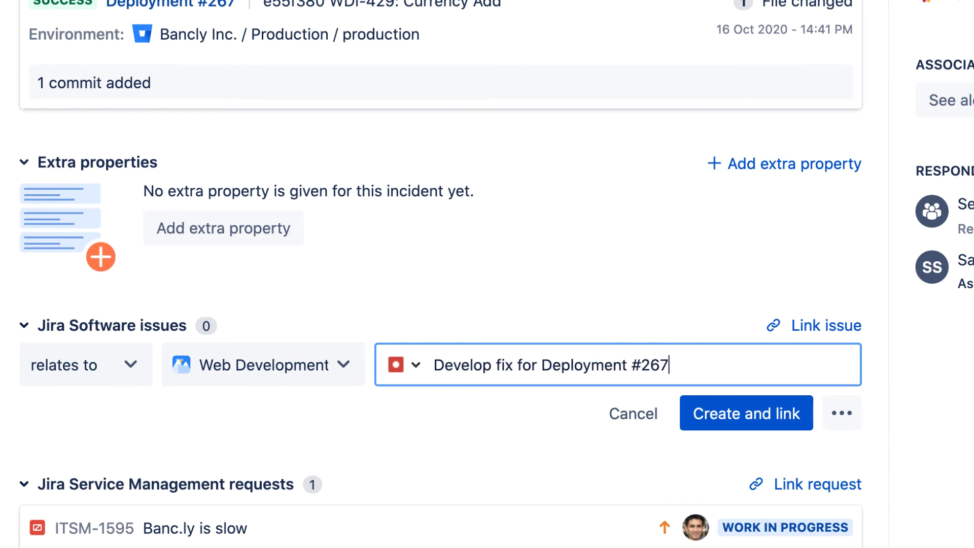
{"action": "left_click", "coordinate": [731, 418]}
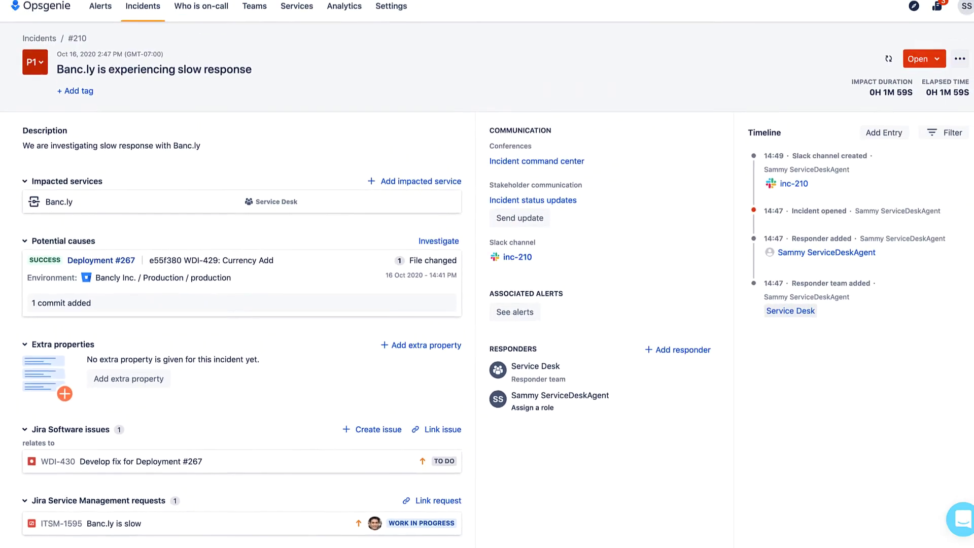
- Post 'All set. Please verify fix in Prod.' in inc-210, then send a thank-you reply
{"action": "type", "text": "All"}
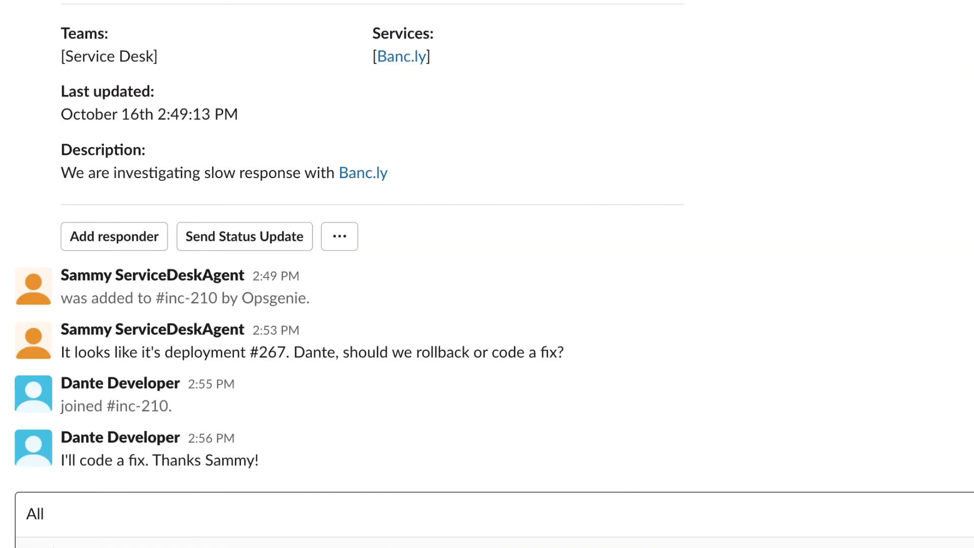
{"action": "type", "text": " set, Sammy. Please verify fix in Prod."}
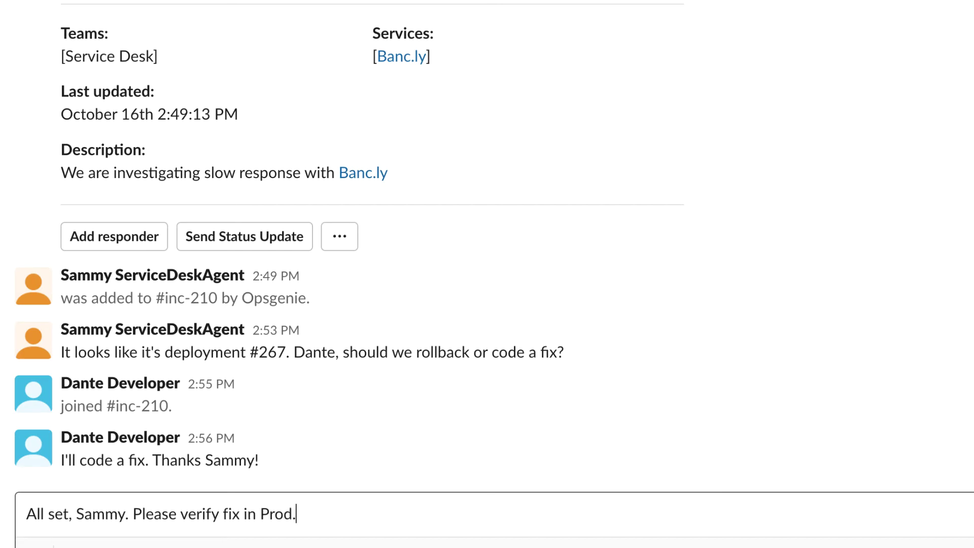
{"action": "key", "text": "Return"}
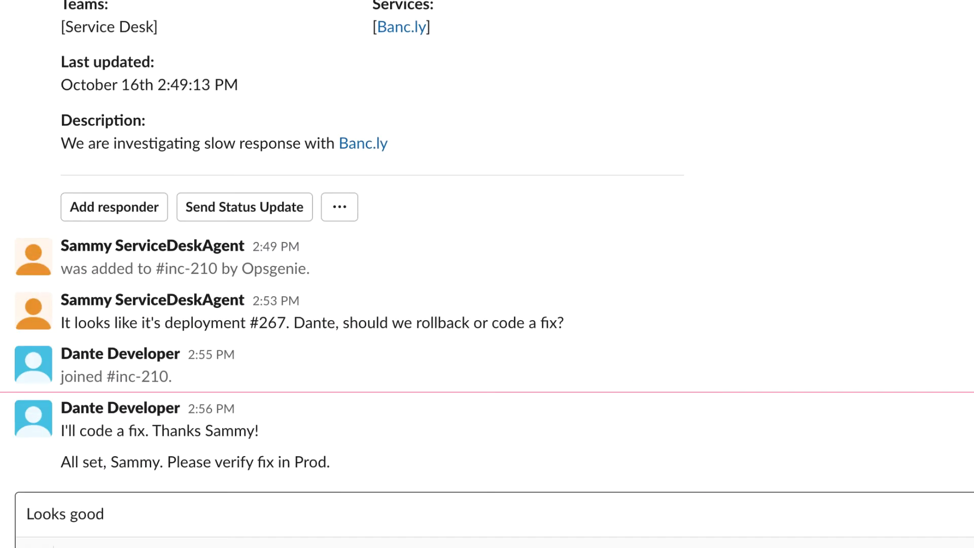
{"action": "type", "text": ", Dante. Thank y"}
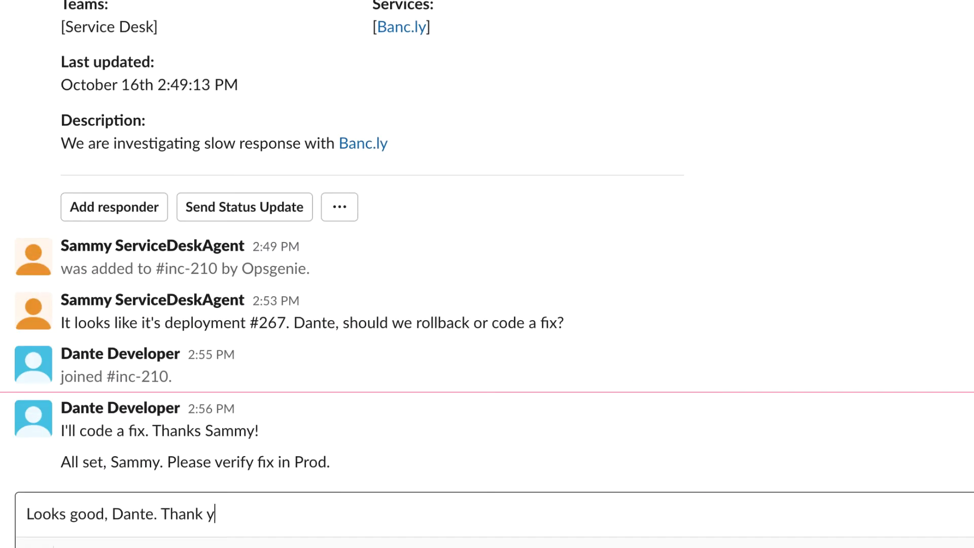
{"action": "type", "text": "ou!"}
{"action": "key", "text": "Return"}
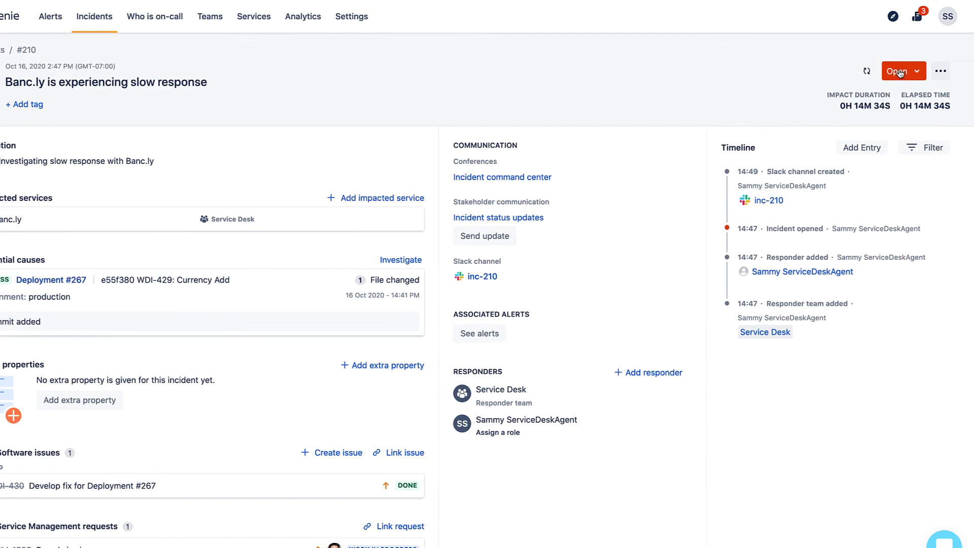
- Mark Opsgenie incident #210 resolved, then transition the Banc.ly request to Resolve so it reads Completed
{"action": "left_click", "coordinate": [899, 73]}
{"action": "left_click", "coordinate": [894, 97]}
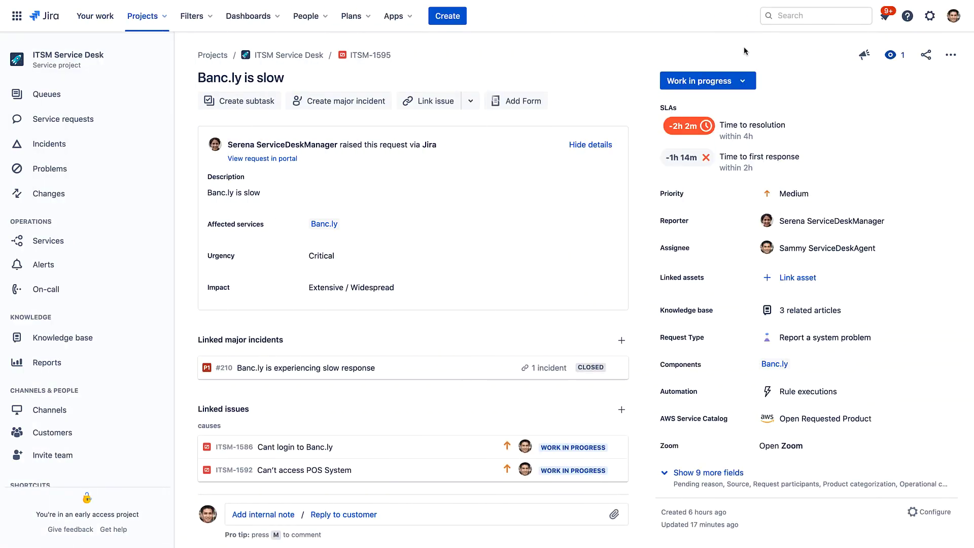
{"action": "left_click", "coordinate": [679, 87]}
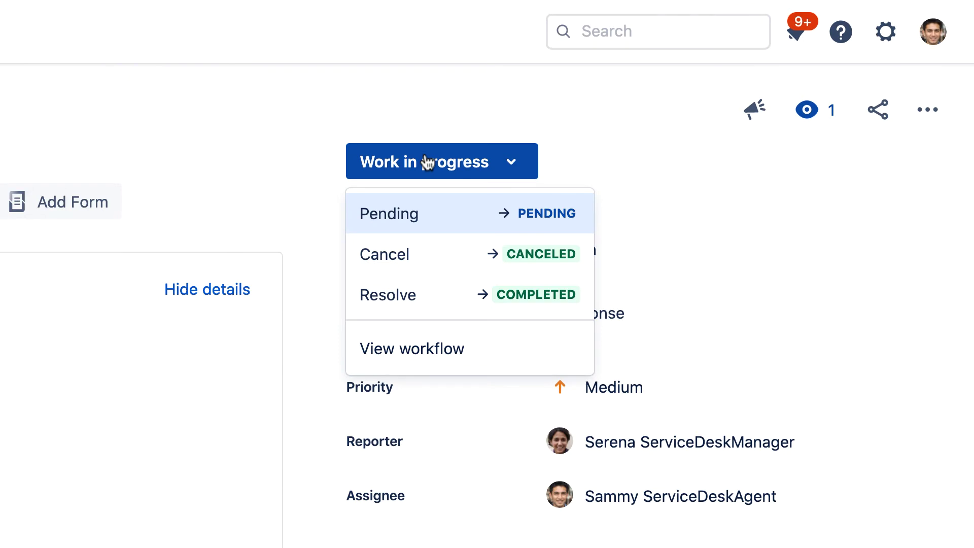
{"action": "left_click", "coordinate": [425, 296]}
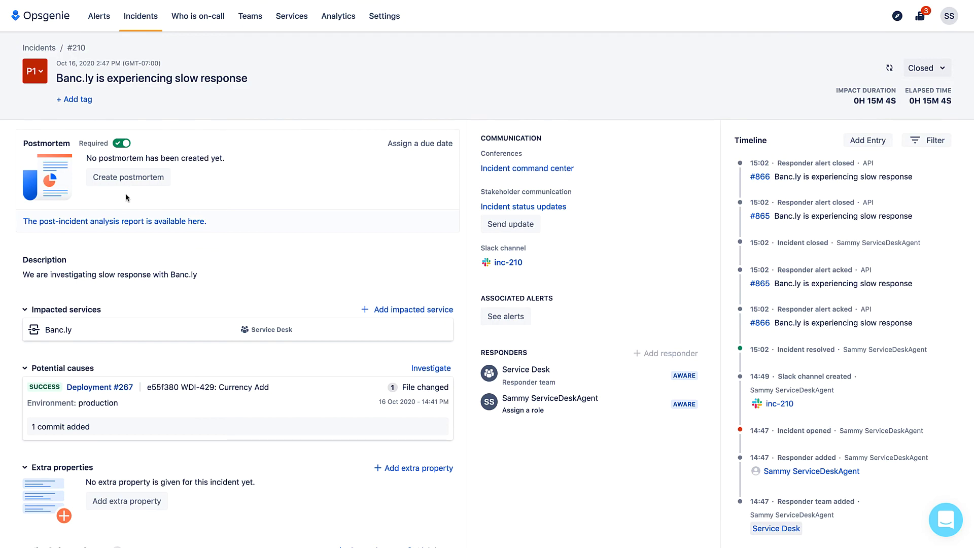
- Create and save a draft postmortem for incident #210, then view its Timeline
{"action": "left_click", "coordinate": [125, 177]}
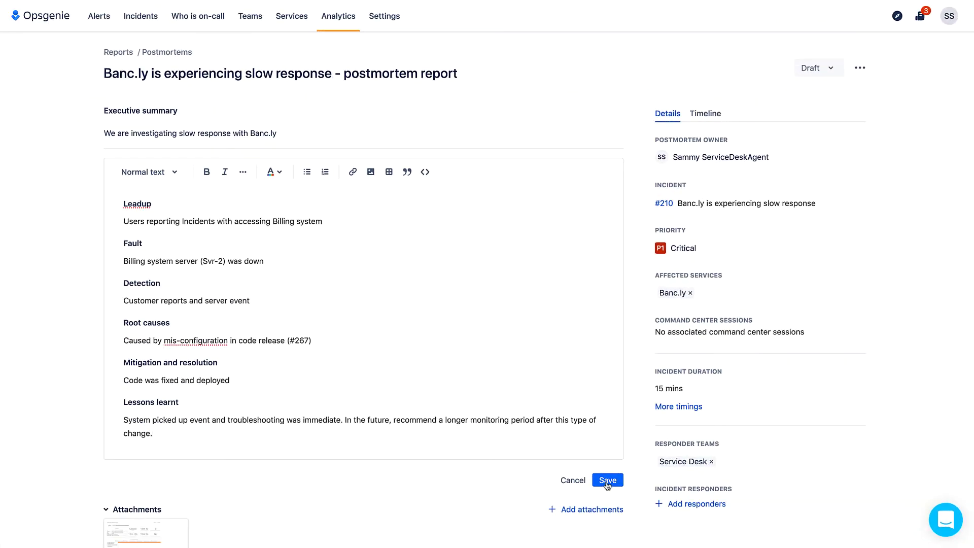
{"action": "left_click", "coordinate": [607, 481]}
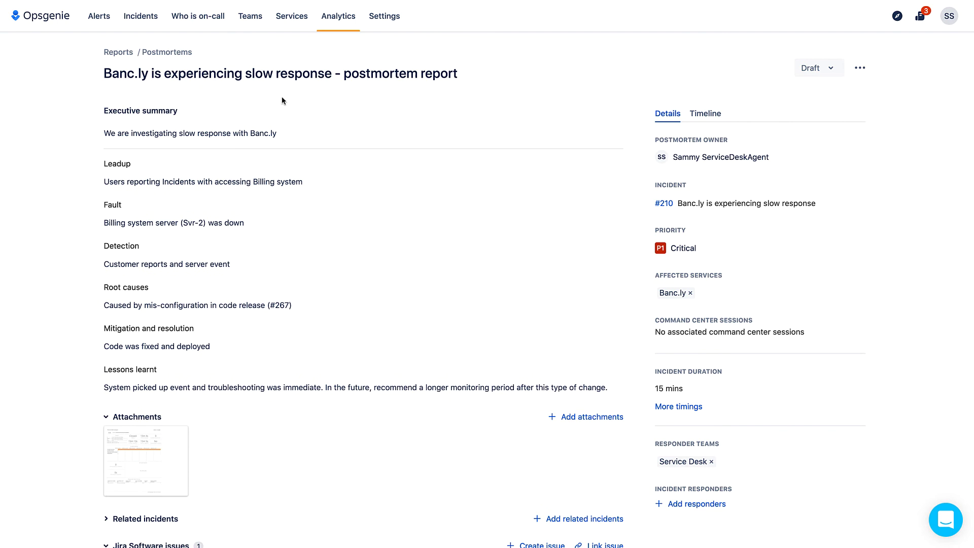
{"action": "left_click", "coordinate": [707, 115]}
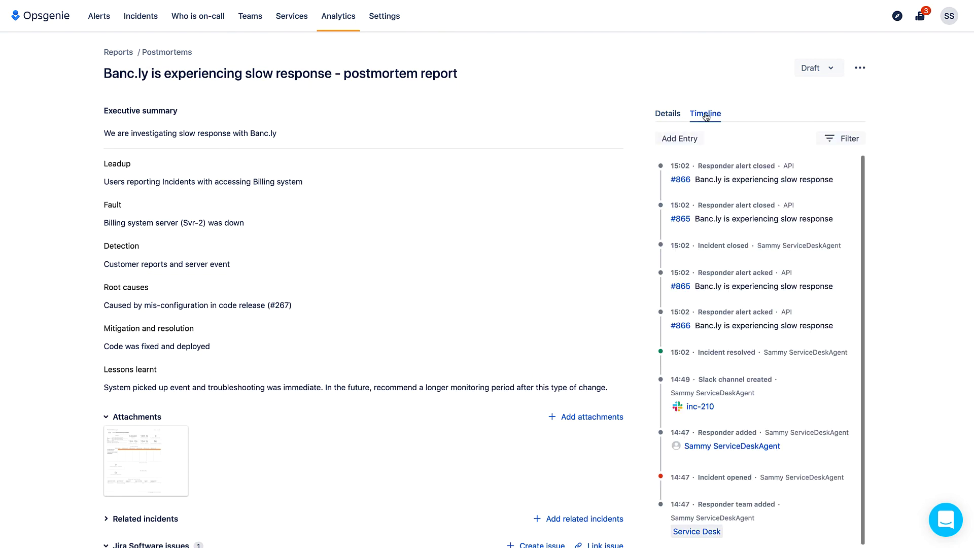
- Change the postmortem status from Draft to Published
{"action": "left_click", "coordinate": [675, 117]}
{"action": "left_click", "coordinate": [819, 68]}
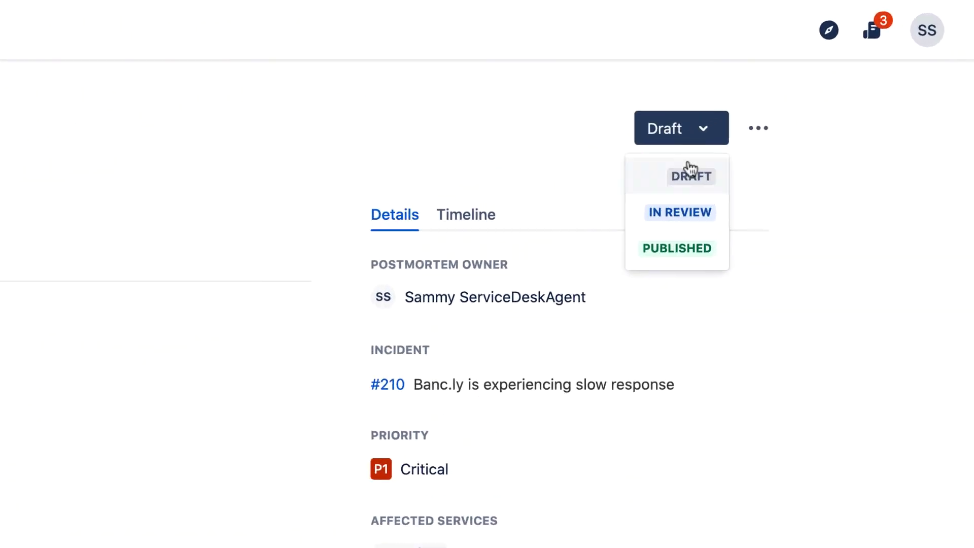
{"action": "left_click", "coordinate": [818, 131]}
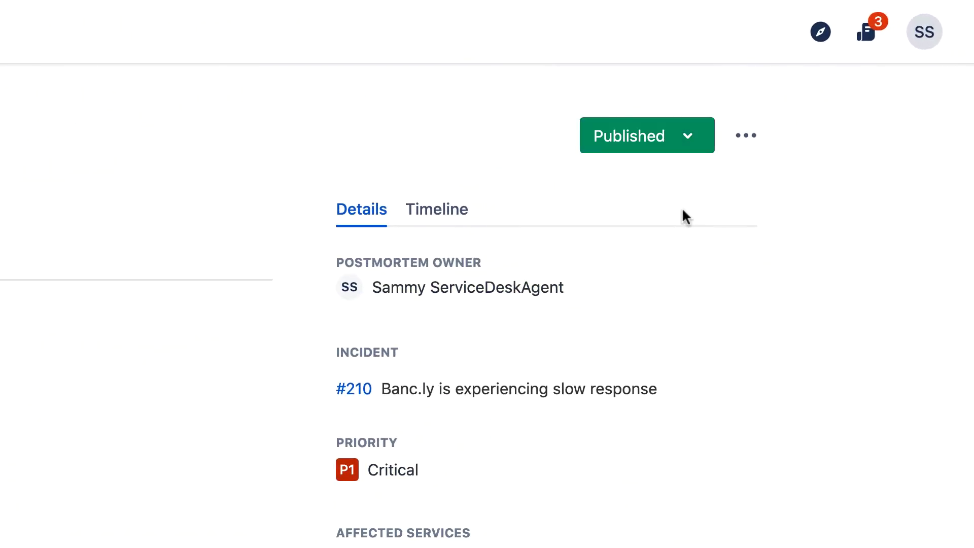
- Set Confluence export to space IT Service Desk under parent page Post-Incident Reviews (PIRs)
{"action": "left_click", "coordinate": [746, 138]}
{"action": "left_click", "coordinate": [692, 188]}
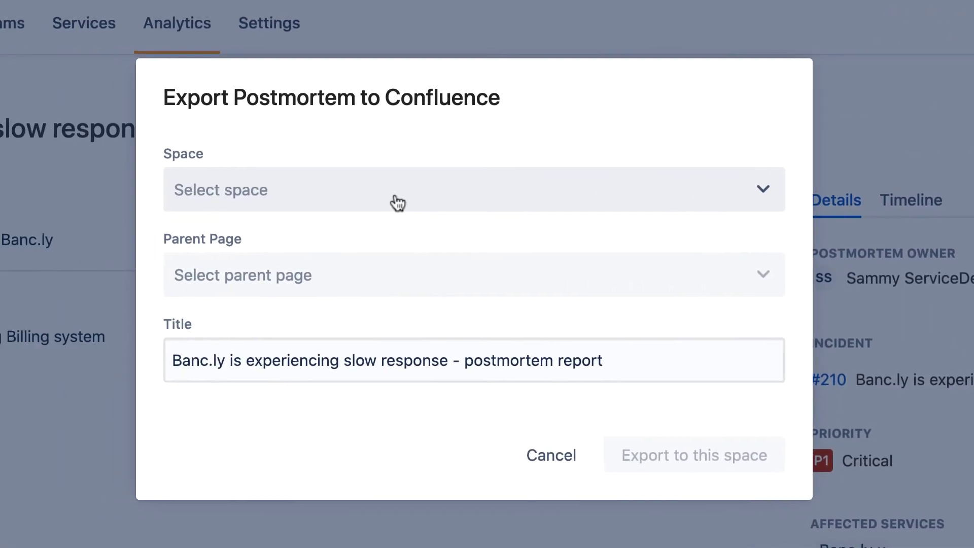
{"action": "left_click", "coordinate": [34, 210]}
{"action": "type", "text": "IT Service Desk"}
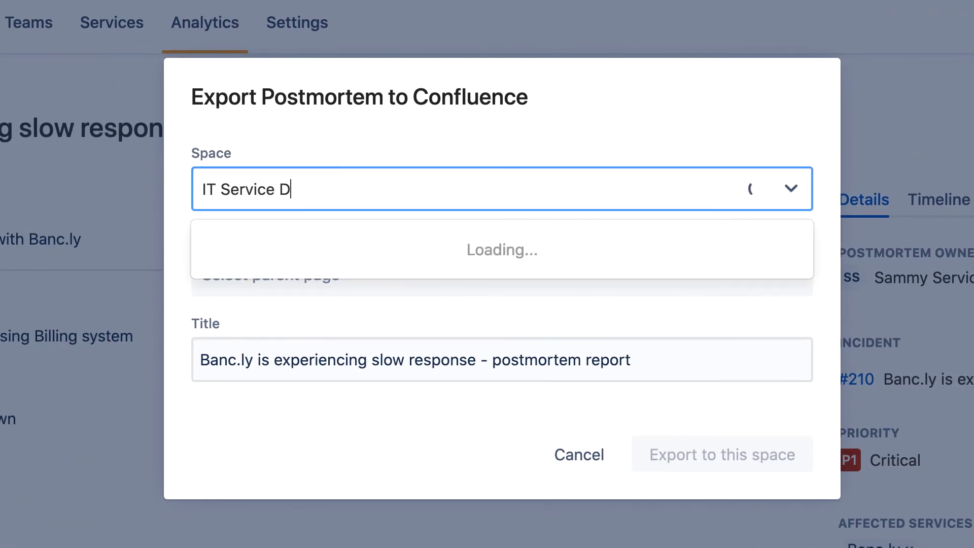
{"action": "left_click", "coordinate": [359, 245]}
{"action": "left_click", "coordinate": [368, 273]}
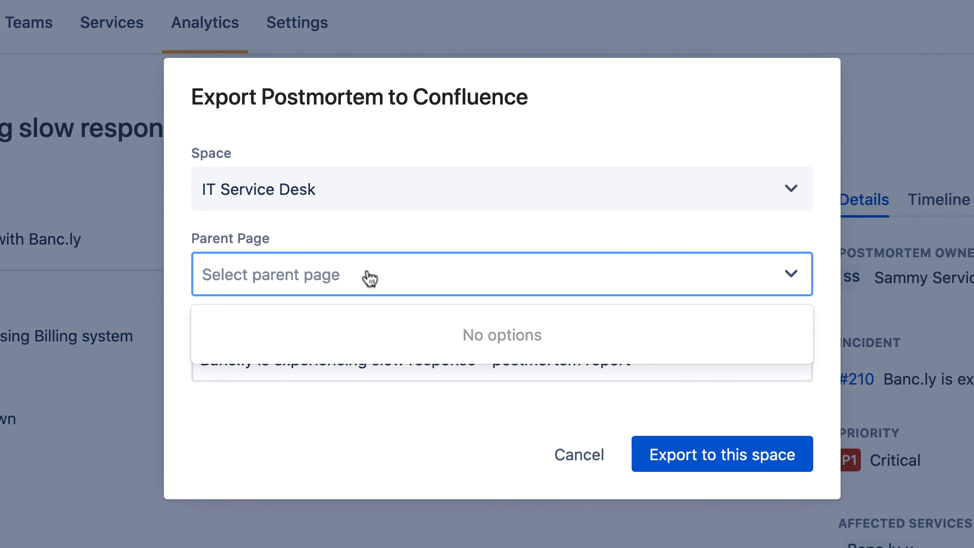
{"action": "type", "text": "Post-Inc"}
{"action": "left_click", "coordinate": [400, 331]}
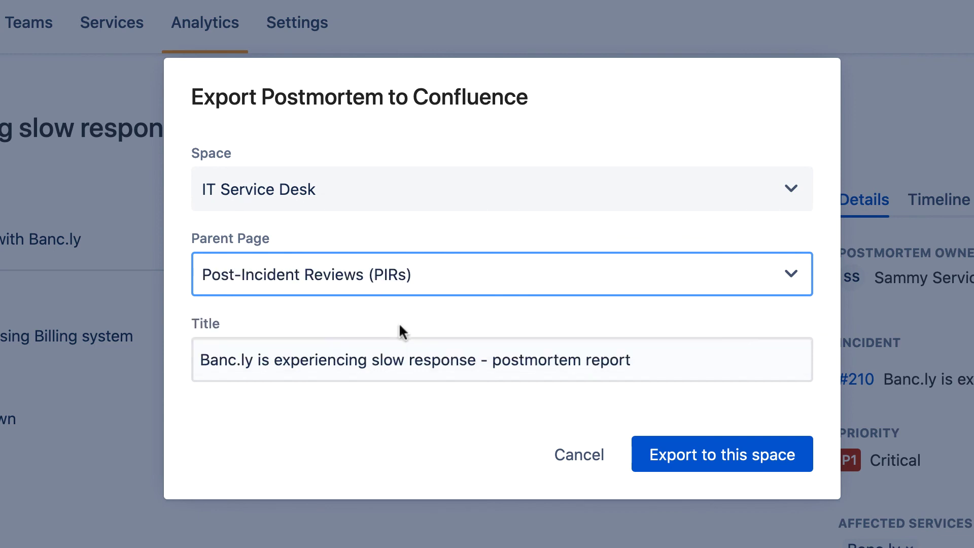
- Export the postmortem to Confluence and review the new page's sections and timeline
{"action": "left_click", "coordinate": [725, 455]}
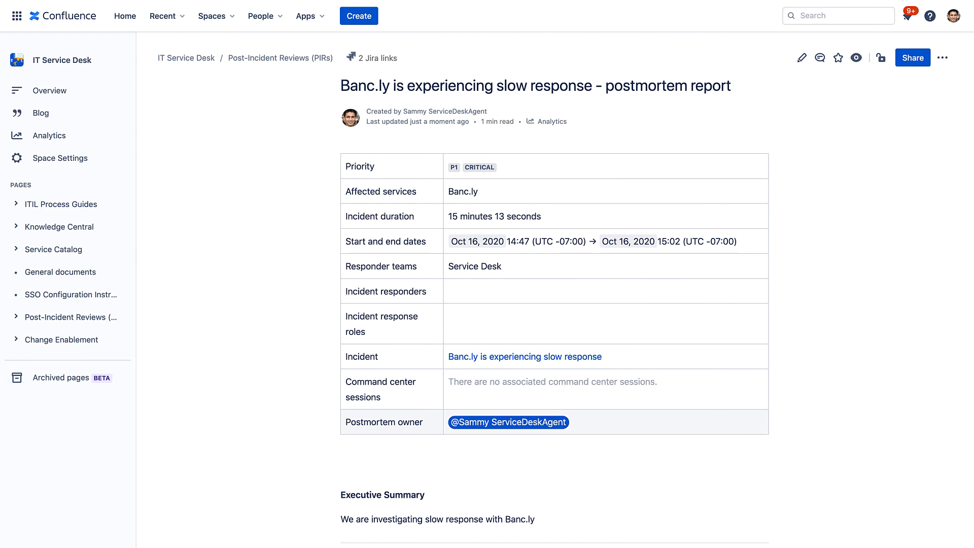
{"action": "scroll", "coordinate": [554, 304], "scroll_direction": "down", "scroll_amount": 9}
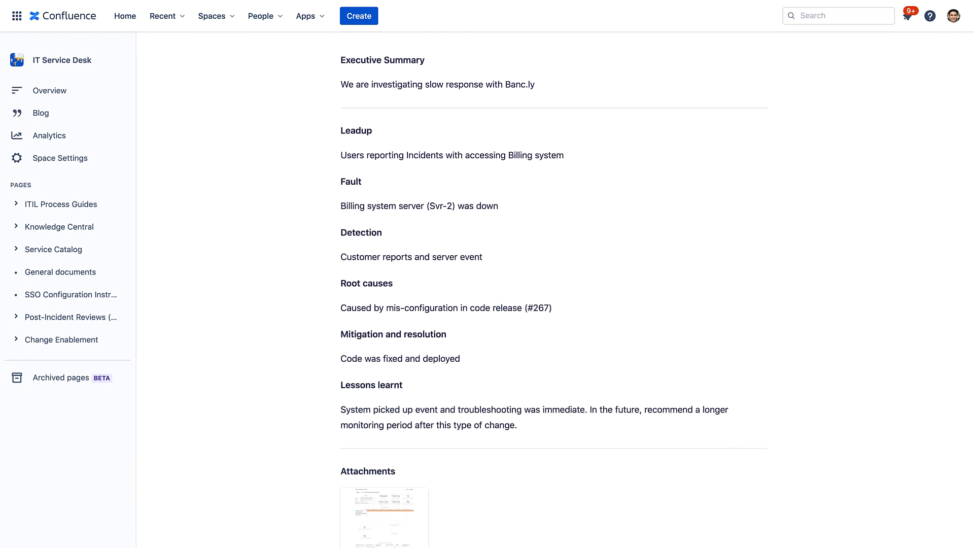
{"action": "scroll", "coordinate": [554, 289], "scroll_direction": "down", "scroll_amount": 10}
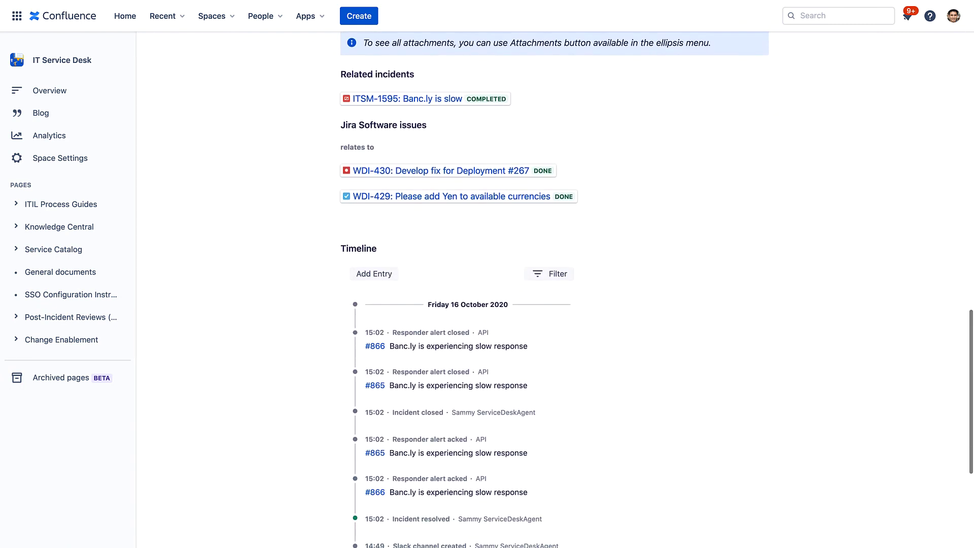
{"action": "scroll", "coordinate": [555, 289], "scroll_direction": "down", "scroll_amount": 2}
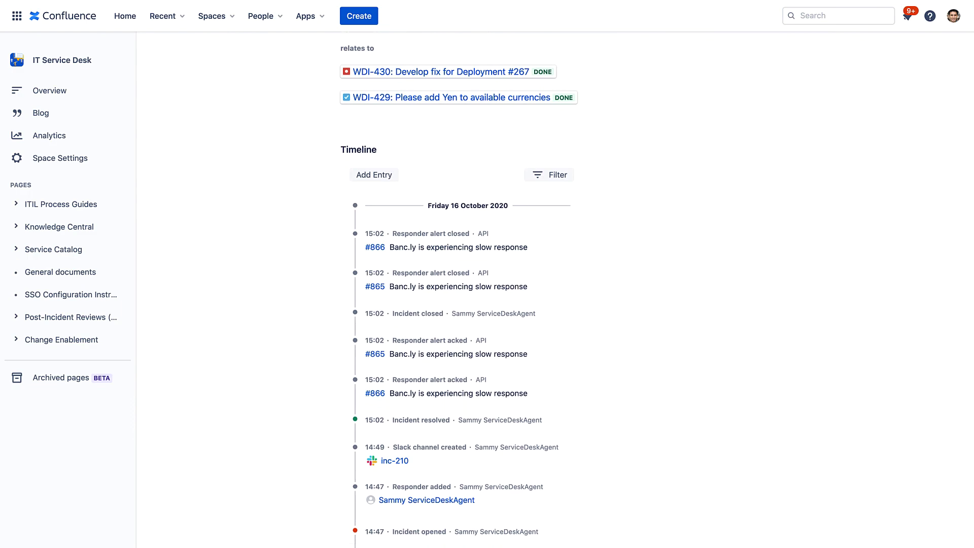